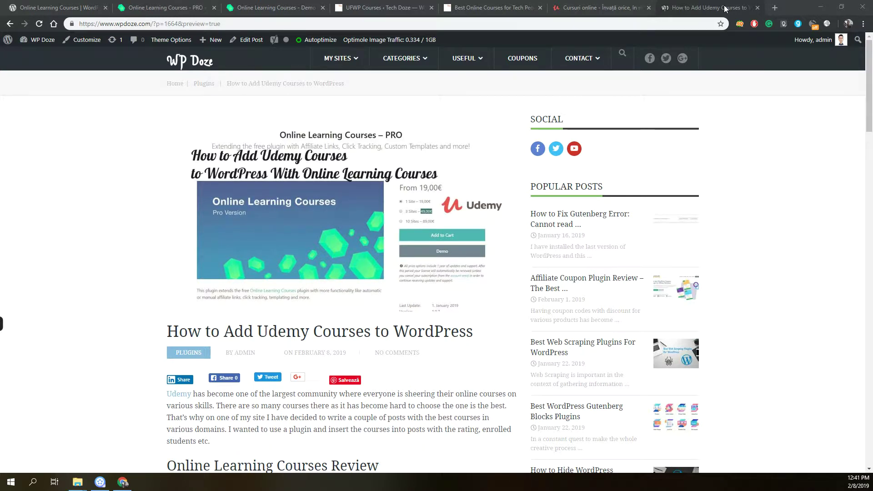
Switch from the WP Doze post preview to the Udemy 'Cursuri online' homepage tab
{"action": "left_click", "coordinate": [623, 14]}
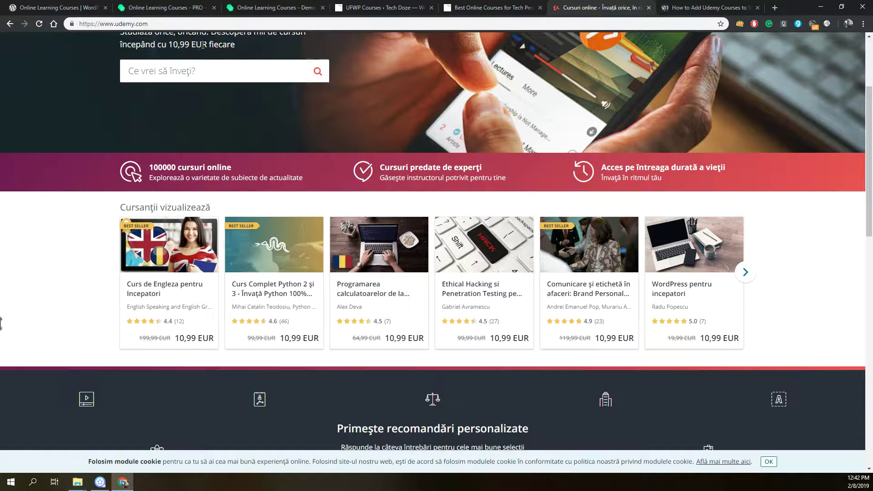
Show the Online Learning Courses – PRO page from the top, priced from 19,00€ per site
{"action": "left_click", "coordinate": [163, 7]}
{"action": "scroll", "coordinate": [274, 110], "scroll_direction": "up", "scroll_amount": 1}
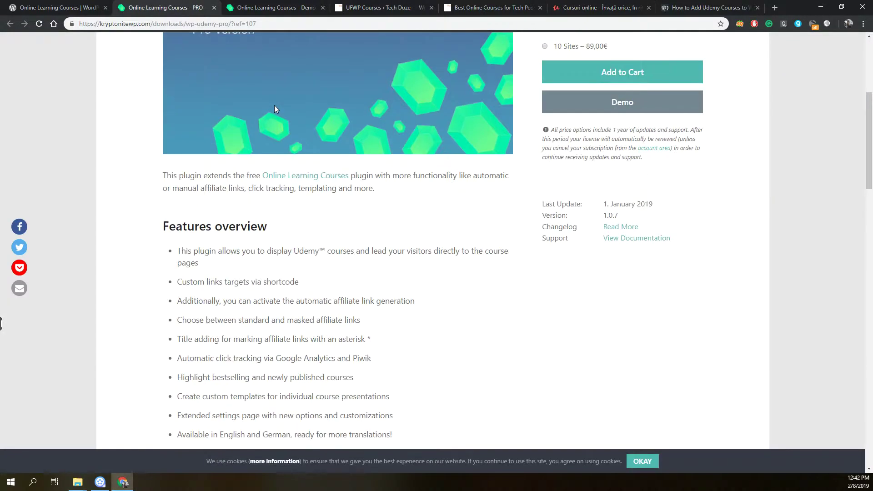
{"action": "scroll", "coordinate": [274, 110], "scroll_direction": "up", "scroll_amount": 5}
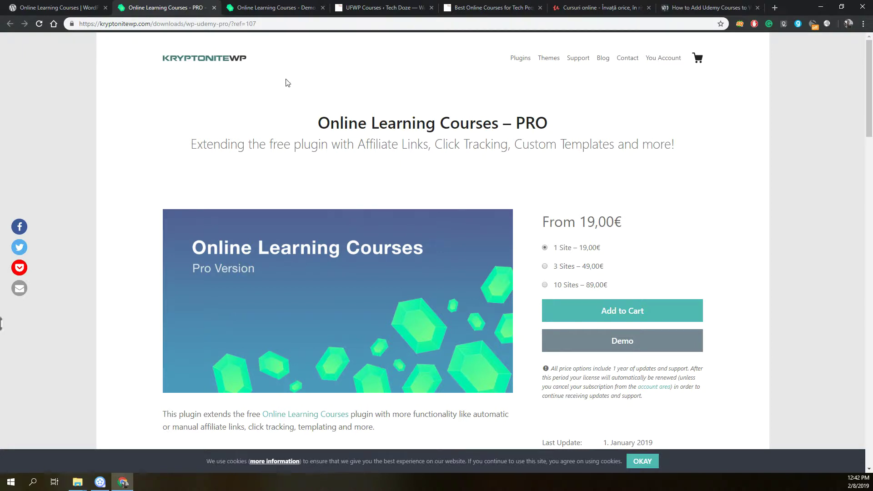
Read the Quickstart Examples on the plugin's WordPress.org listing, then go to its Demo page
{"action": "left_click", "coordinate": [61, 9]}
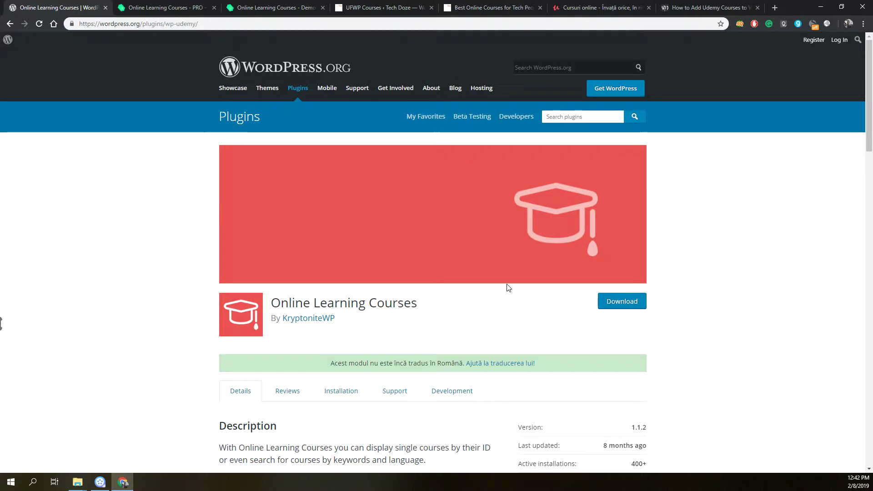
{"action": "scroll", "coordinate": [507, 288], "scroll_direction": "down", "scroll_amount": 4}
{"action": "scroll", "coordinate": [508, 288], "scroll_direction": "down", "scroll_amount": 5}
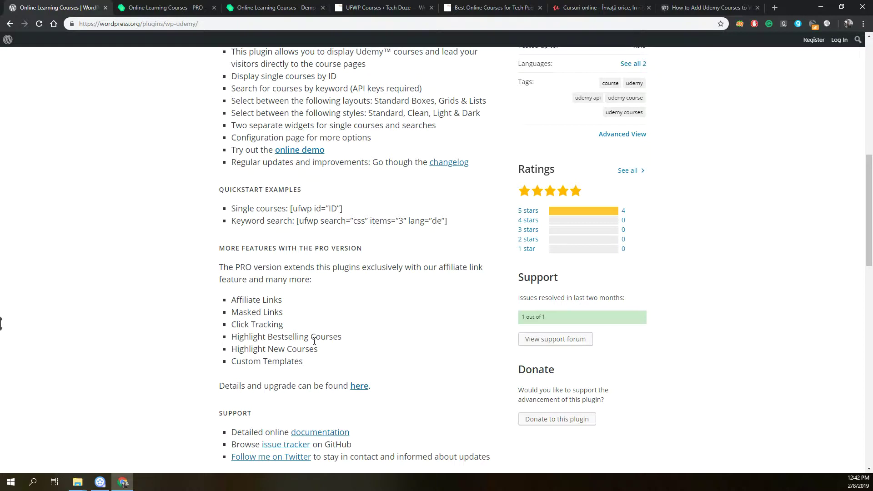
{"action": "scroll", "coordinate": [298, 347], "scroll_direction": "down", "scroll_amount": 1}
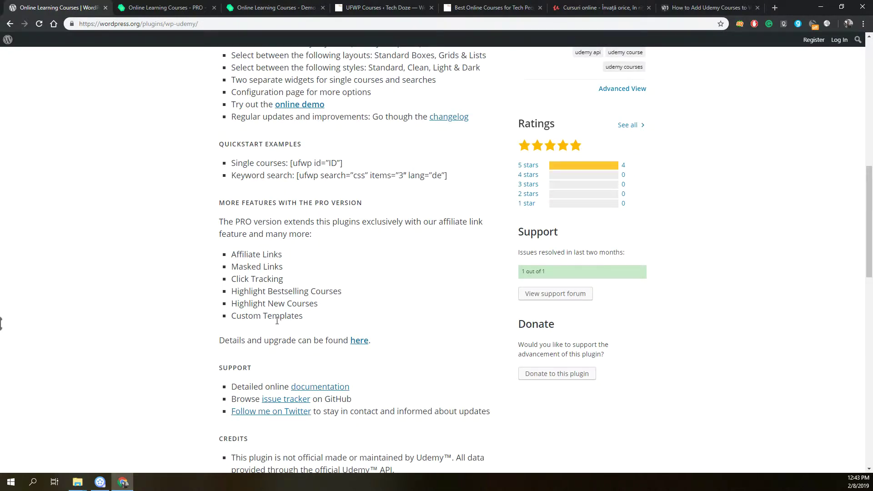
{"action": "scroll", "coordinate": [277, 321], "scroll_direction": "down", "scroll_amount": 2}
{"action": "scroll", "coordinate": [275, 322], "scroll_direction": "up", "scroll_amount": 1}
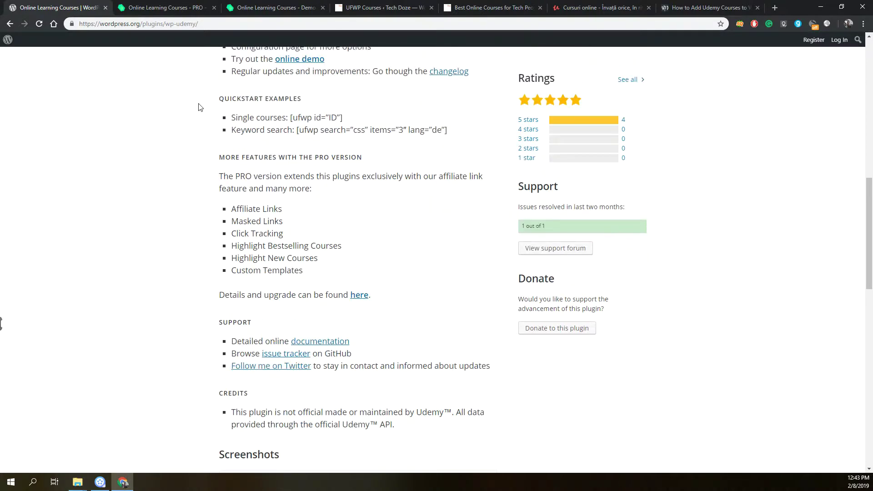
{"action": "left_click", "coordinate": [280, 8]}
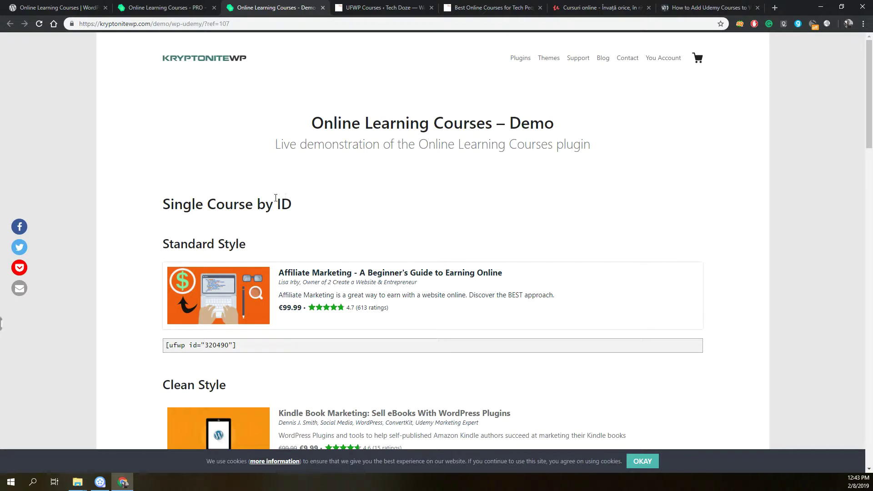
Scroll the demo page and select the style shortcodes, including the grid's search and items attributes
{"action": "scroll", "coordinate": [276, 199], "scroll_direction": "down", "scroll_amount": 1}
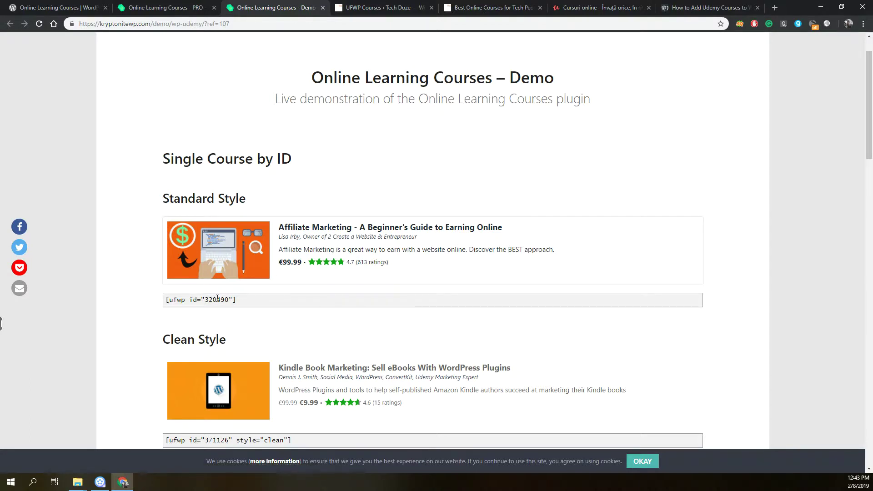
{"action": "scroll", "coordinate": [217, 298], "scroll_direction": "down", "scroll_amount": 1}
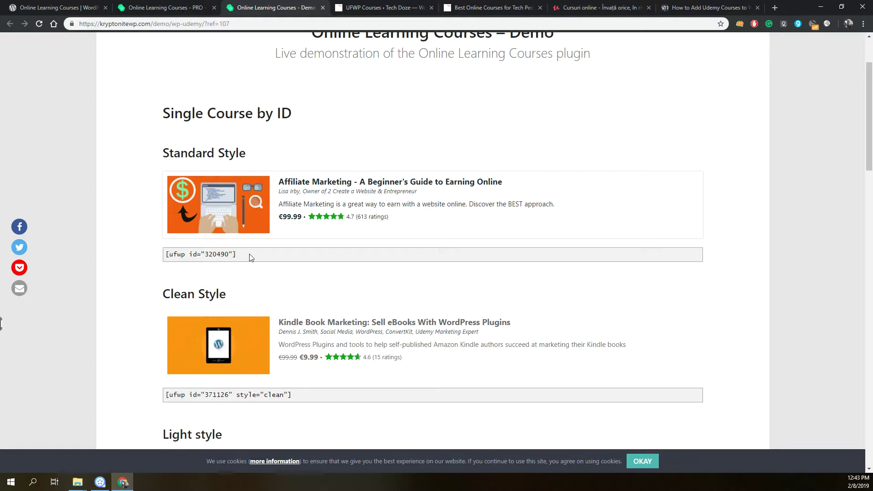
{"action": "left_click_drag", "start_coordinate": [249, 255], "coordinate": [165, 255]}
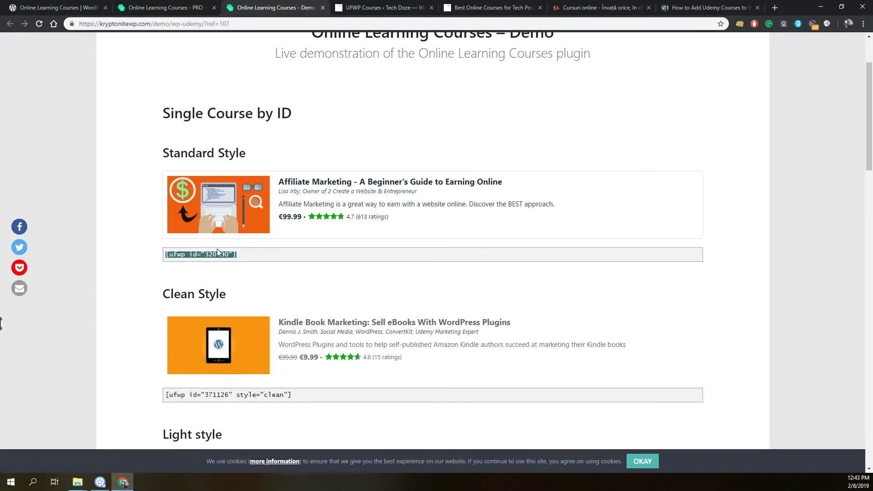
{"action": "scroll", "coordinate": [218, 254], "scroll_direction": "down", "scroll_amount": 2}
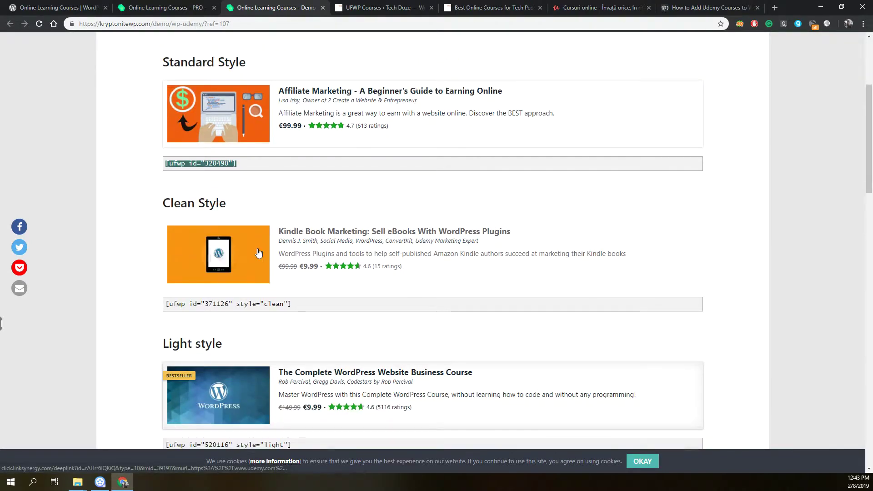
{"action": "scroll", "coordinate": [256, 253], "scroll_direction": "down", "scroll_amount": 1}
{"action": "left_click_drag", "start_coordinate": [298, 260], "coordinate": [240, 266]}
{"action": "scroll", "coordinate": [248, 263], "scroll_direction": "down", "scroll_amount": 3}
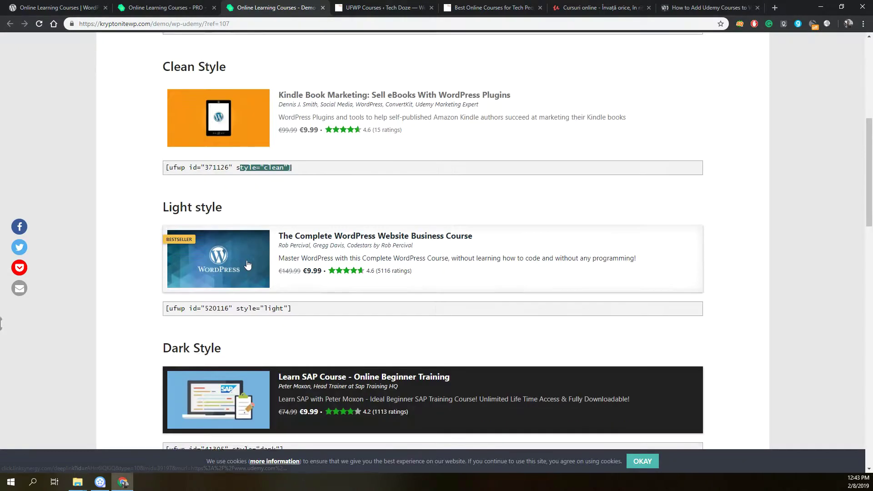
{"action": "scroll", "coordinate": [287, 225], "scroll_direction": "down", "scroll_amount": 2}
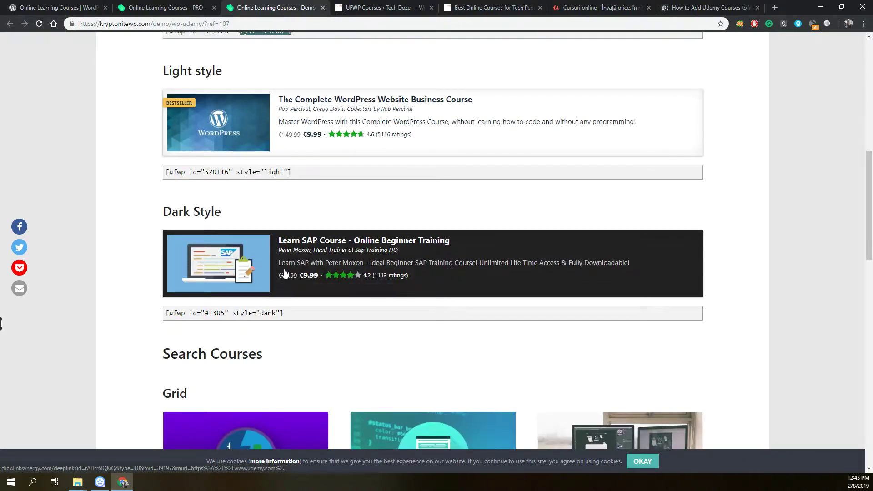
{"action": "scroll", "coordinate": [284, 273], "scroll_direction": "down", "scroll_amount": 2}
{"action": "scroll", "coordinate": [258, 259], "scroll_direction": "down", "scroll_amount": 4}
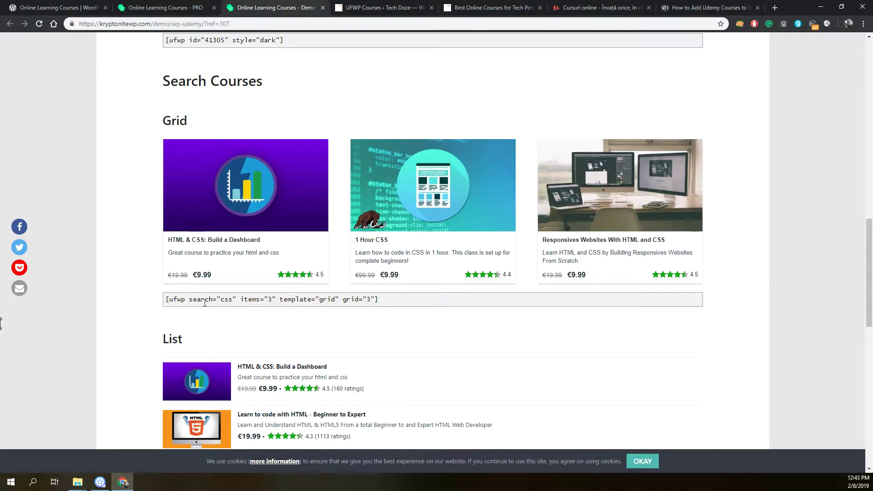
{"action": "left_click_drag", "start_coordinate": [202, 302], "coordinate": [278, 300]}
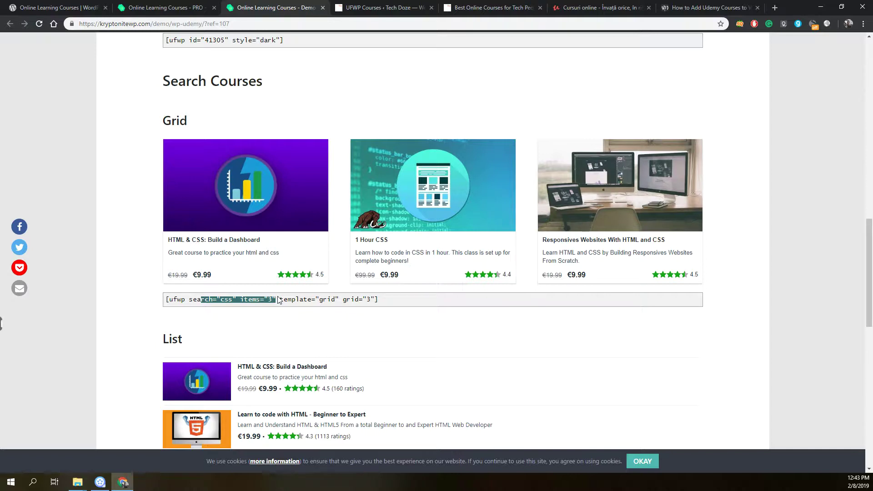
Review the remaining grid and list examples, then move to the Tech Doze Courses category page
{"action": "scroll", "coordinate": [278, 300], "scroll_direction": "down", "scroll_amount": 3}
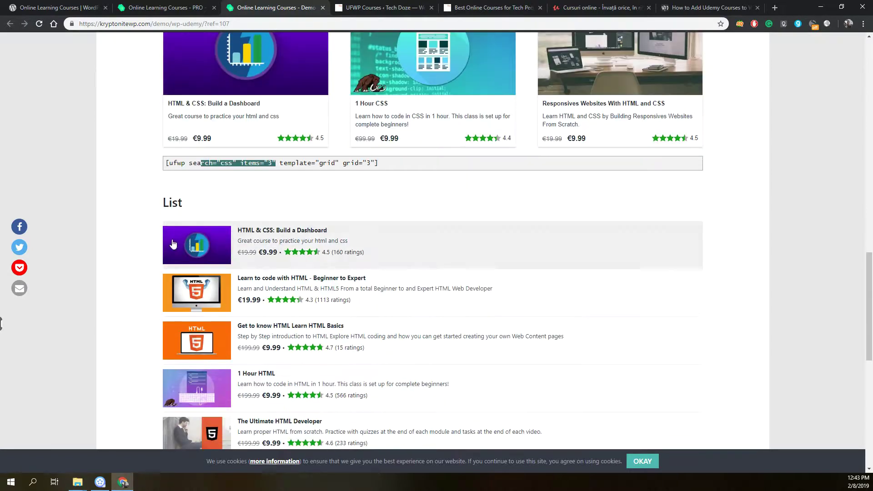
{"action": "scroll", "coordinate": [293, 245], "scroll_direction": "down", "scroll_amount": 6}
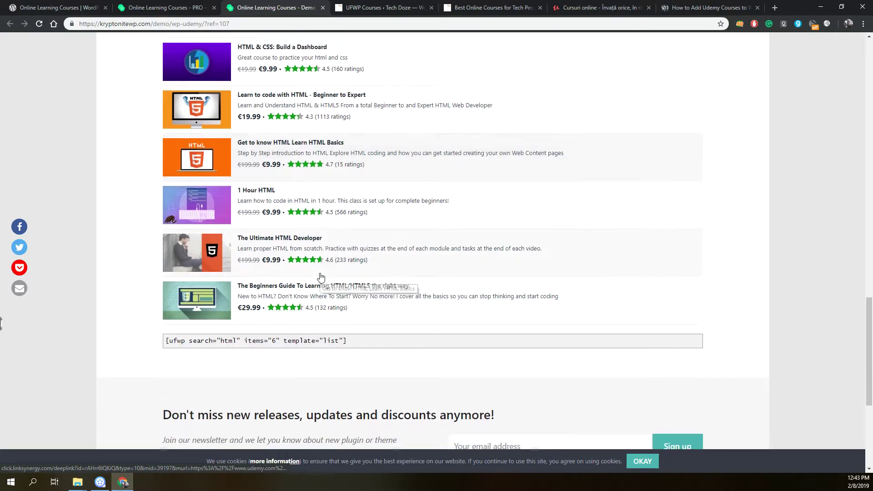
{"action": "scroll", "coordinate": [342, 236], "scroll_direction": "up", "scroll_amount": 1}
{"action": "scroll", "coordinate": [342, 237], "scroll_direction": "up", "scroll_amount": 20}
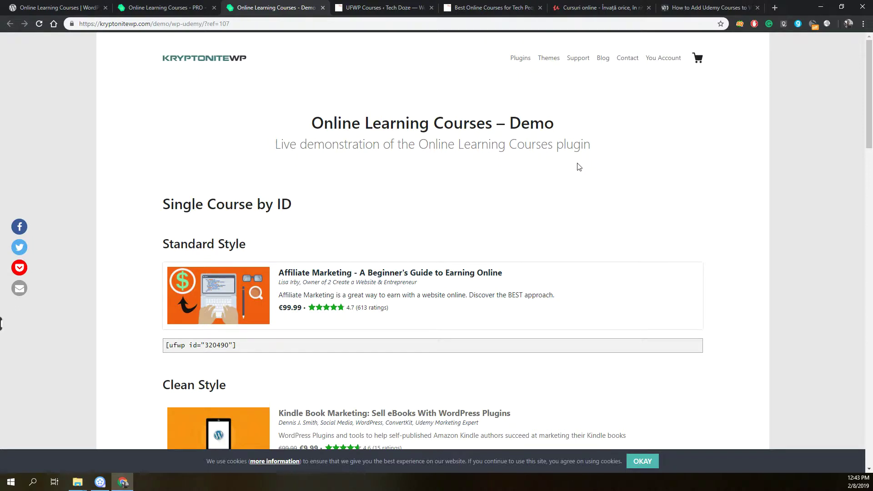
{"action": "scroll", "coordinate": [582, 164], "scroll_direction": "down", "scroll_amount": 8}
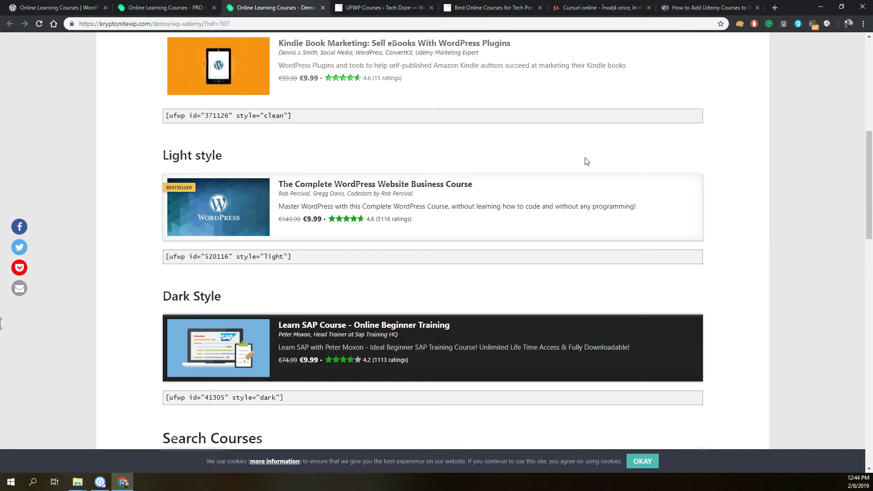
{"action": "scroll", "coordinate": [586, 163], "scroll_direction": "down", "scroll_amount": 13}
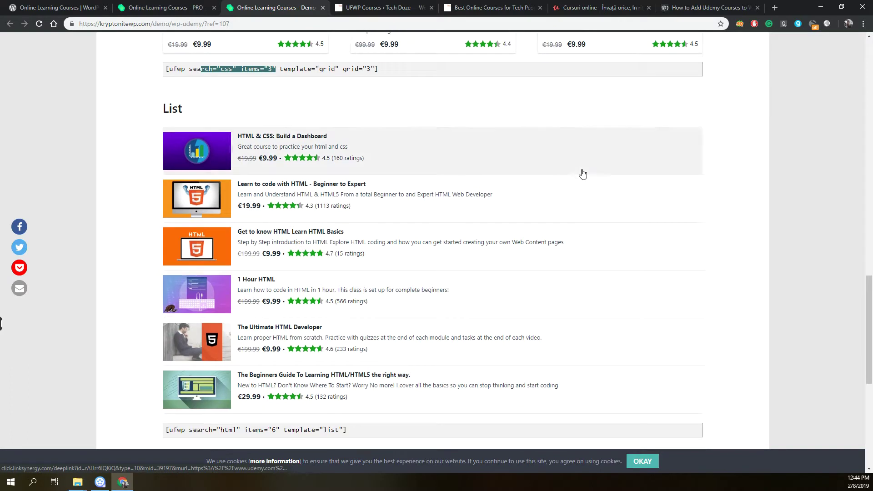
{"action": "scroll", "coordinate": [583, 173], "scroll_direction": "down", "scroll_amount": 7}
{"action": "scroll", "coordinate": [584, 173], "scroll_direction": "up", "scroll_amount": 9}
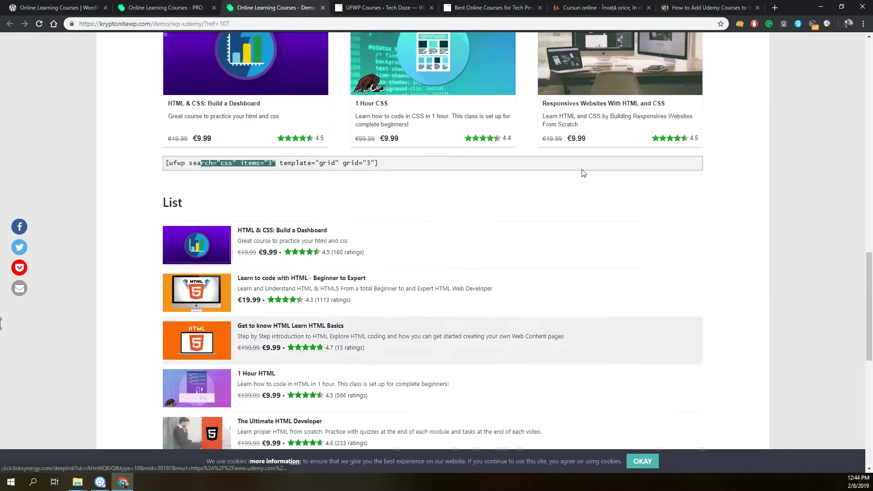
{"action": "scroll", "coordinate": [584, 173], "scroll_direction": "up", "scroll_amount": 4}
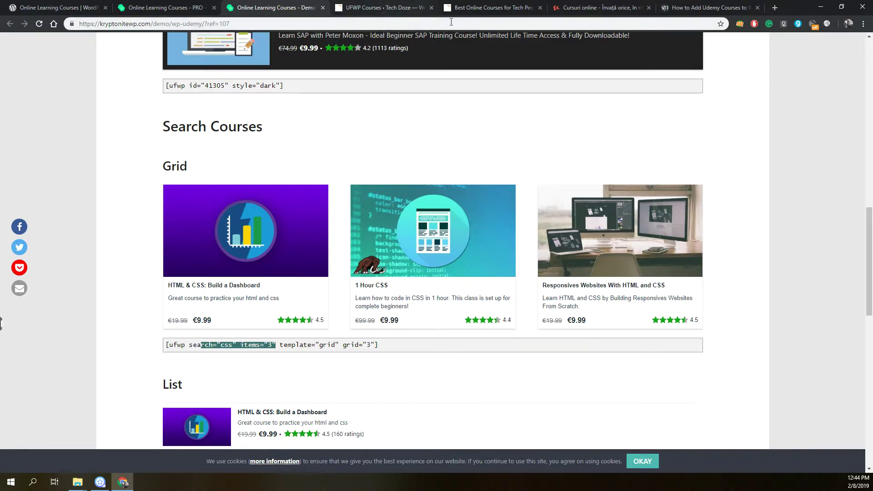
{"action": "left_click", "coordinate": [485, 10]}
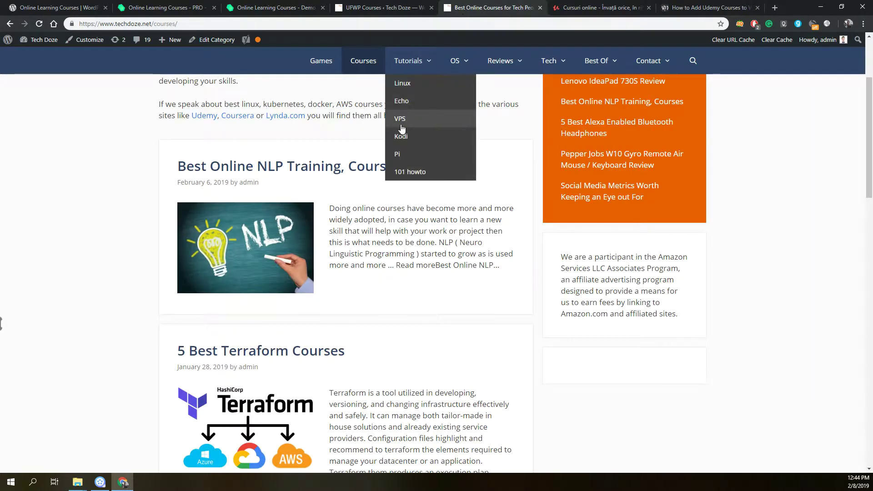
Find and open '6 Best Node.js Courses/Trainings That You Can Do Online' in the Courses listing
{"action": "scroll", "coordinate": [399, 125], "scroll_direction": "up", "scroll_amount": 2}
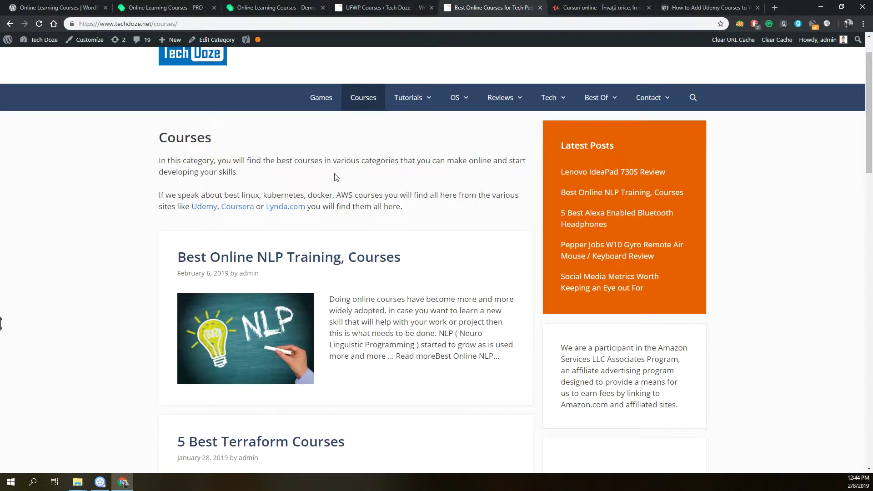
{"action": "scroll", "coordinate": [426, 212], "scroll_direction": "down", "scroll_amount": 1}
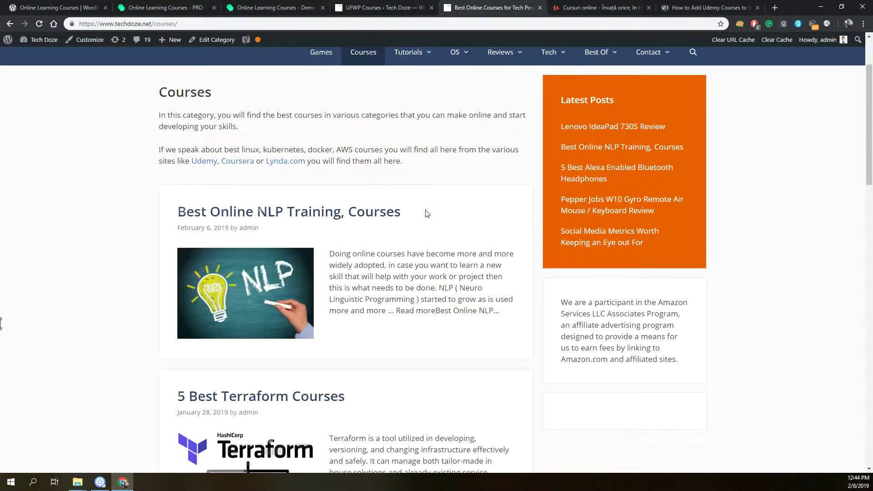
{"action": "scroll", "coordinate": [392, 230], "scroll_direction": "up", "scroll_amount": 1}
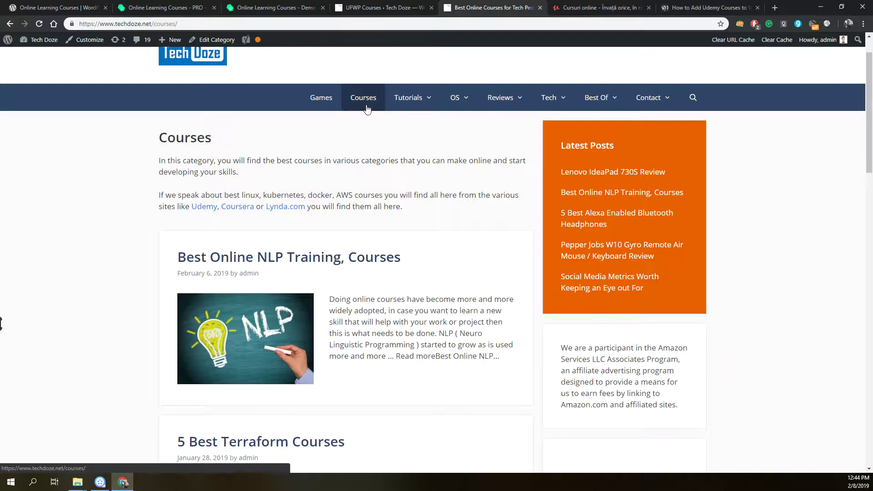
{"action": "scroll", "coordinate": [371, 200], "scroll_direction": "down", "scroll_amount": 1}
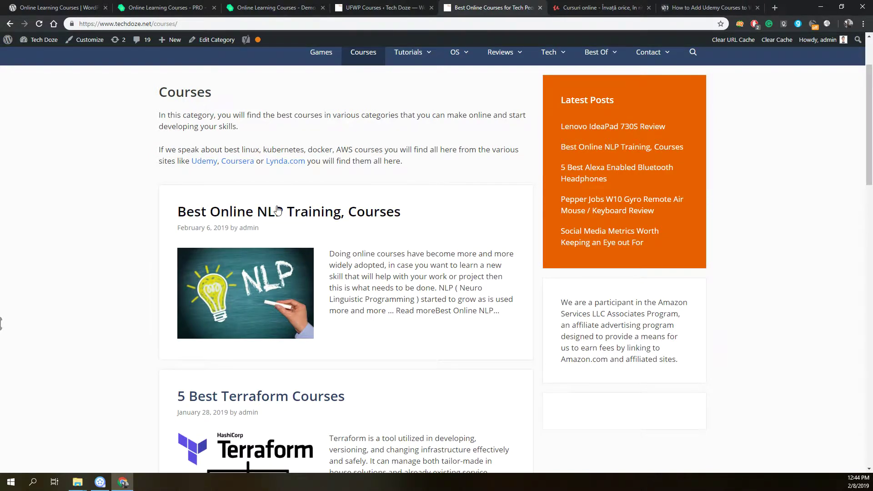
{"action": "scroll", "coordinate": [382, 224], "scroll_direction": "down", "scroll_amount": 1}
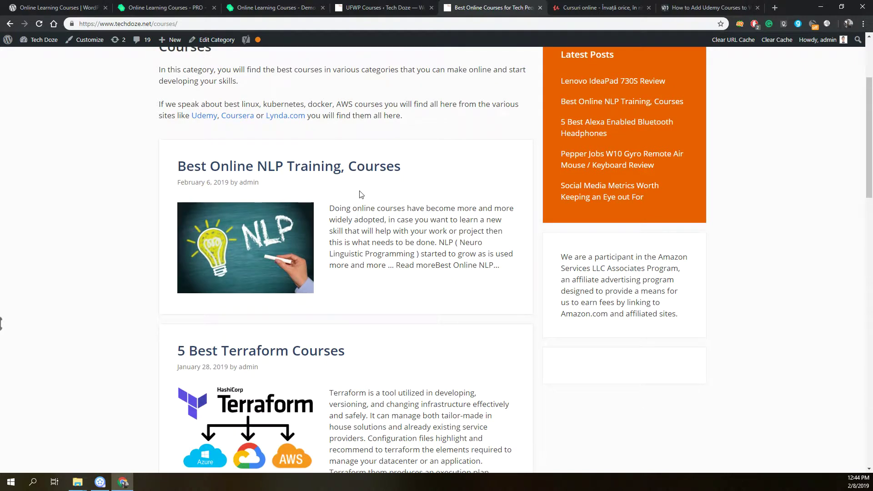
{"action": "scroll", "coordinate": [361, 195], "scroll_direction": "down", "scroll_amount": 1}
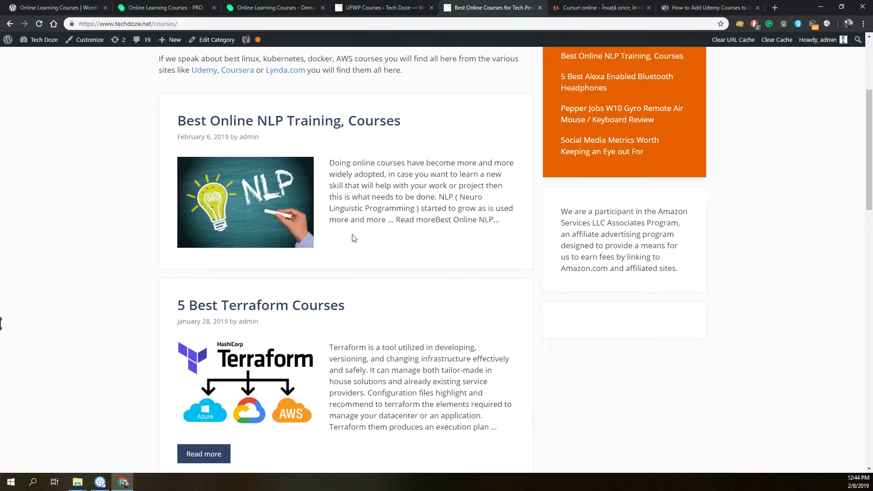
{"action": "scroll", "coordinate": [354, 238], "scroll_direction": "down", "scroll_amount": 7}
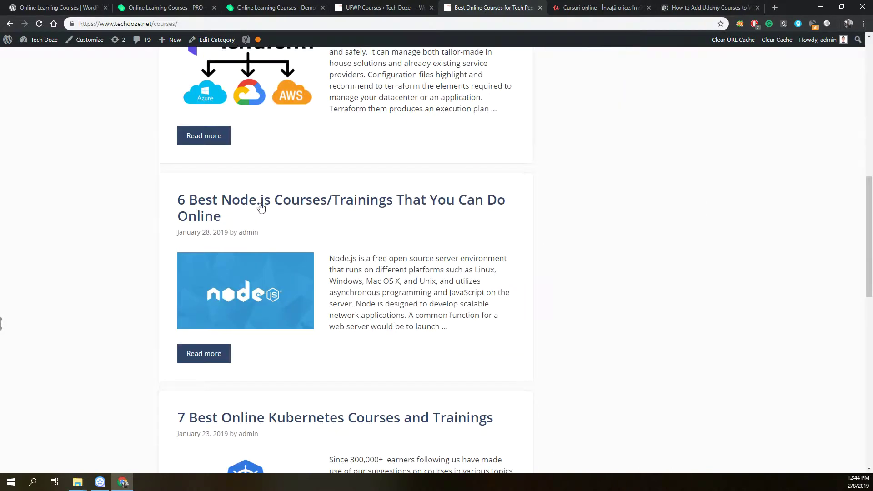
{"action": "left_click", "coordinate": [287, 208]}
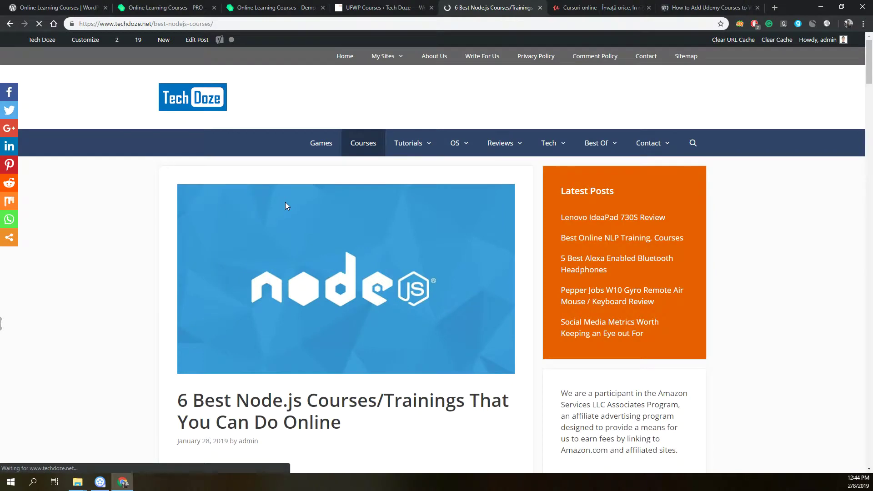
Scroll to the Node.js post's Udemy course card, then go to the UFWP Courses settings tab
{"action": "scroll", "coordinate": [286, 207], "scroll_direction": "down", "scroll_amount": 15}
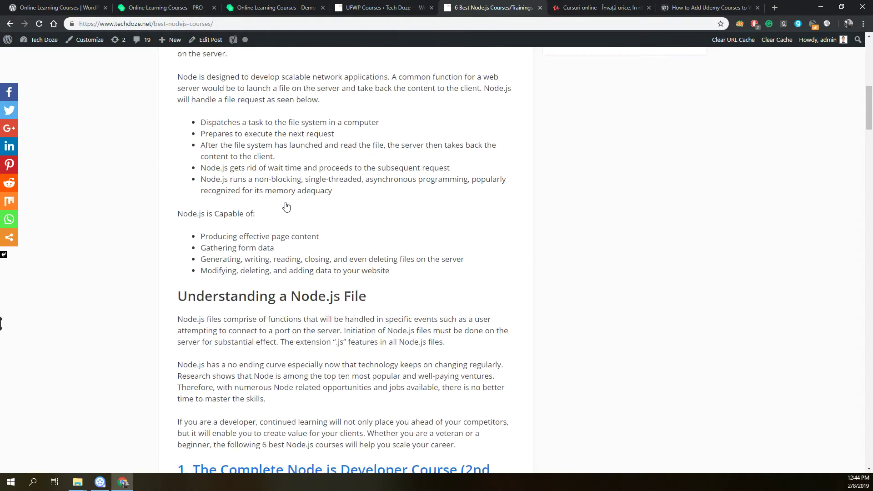
{"action": "scroll", "coordinate": [286, 207], "scroll_direction": "down", "scroll_amount": 9}
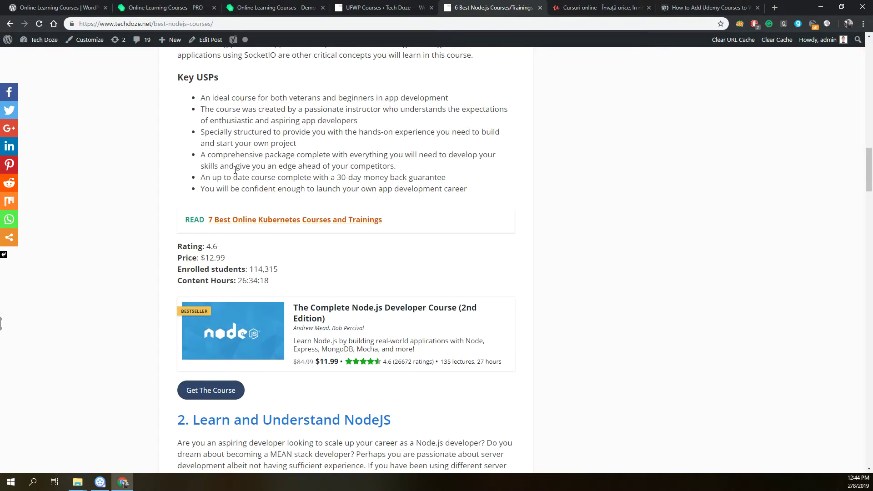
{"action": "scroll", "coordinate": [277, 227], "scroll_direction": "down", "scroll_amount": 2}
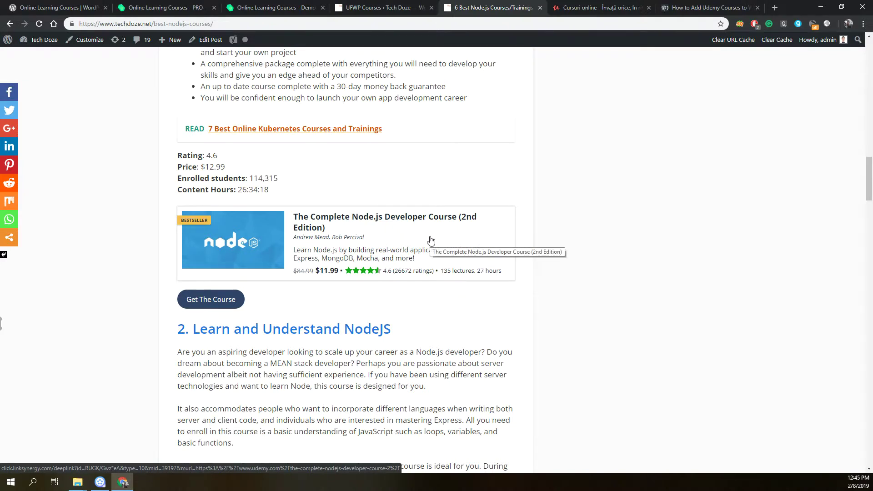
{"action": "scroll", "coordinate": [431, 240], "scroll_direction": "down", "scroll_amount": 1}
{"action": "scroll", "coordinate": [429, 239], "scroll_direction": "up", "scroll_amount": 5}
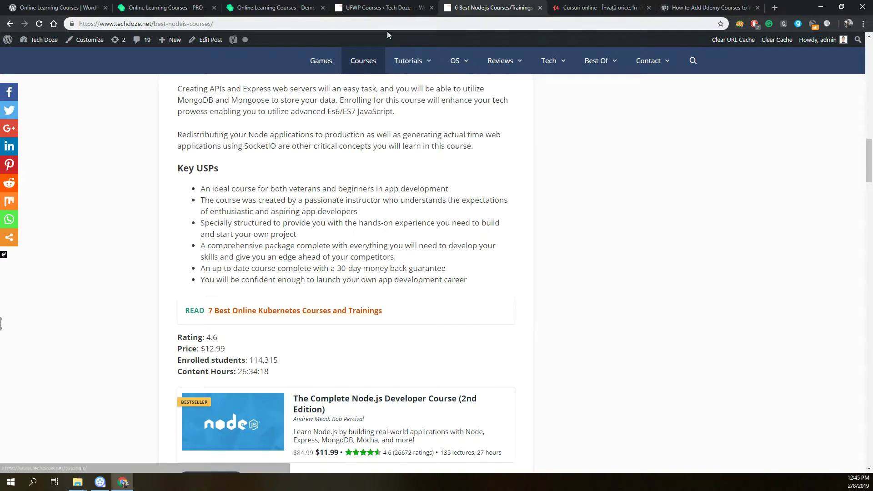
{"action": "left_click", "coordinate": [390, 9]}
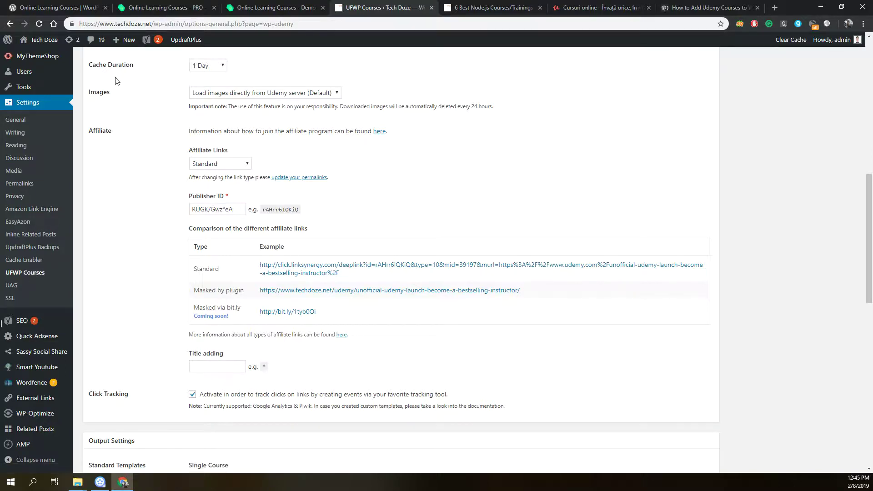
{"action": "left_click", "coordinate": [215, 69]}
{"action": "left_click", "coordinate": [214, 69]}
{"action": "left_click", "coordinate": [215, 69]}
{"action": "left_click", "coordinate": [214, 69]}
{"action": "left_click", "coordinate": [211, 94]}
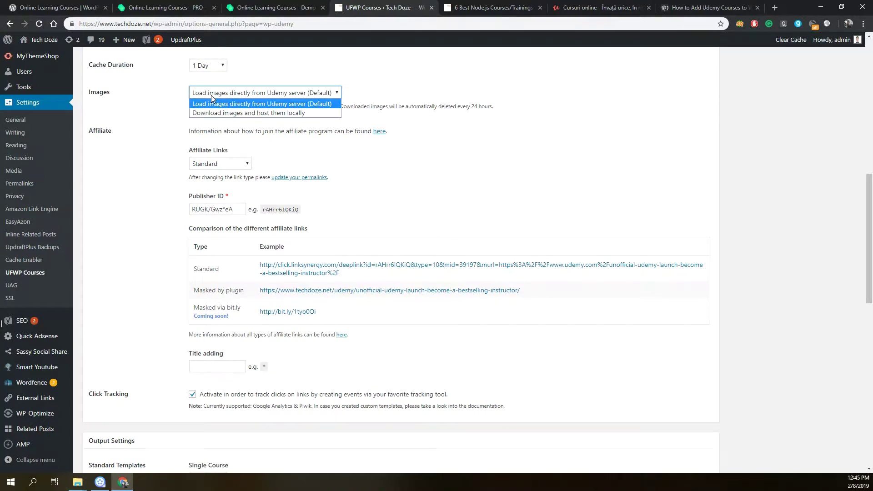
{"action": "left_click", "coordinate": [211, 94]}
{"action": "left_click", "coordinate": [210, 95]}
{"action": "left_click", "coordinate": [211, 95]}
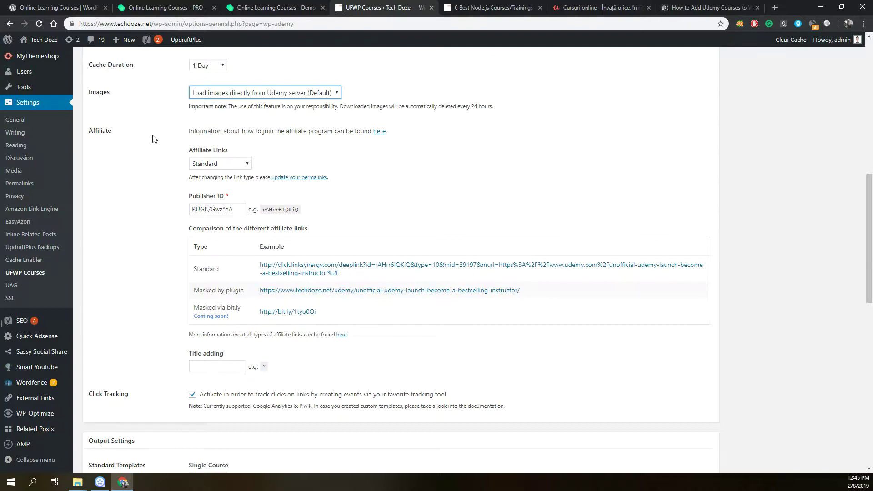
{"action": "scroll", "coordinate": [152, 137], "scroll_direction": "down", "scroll_amount": 1}
{"action": "left_click", "coordinate": [248, 120]}
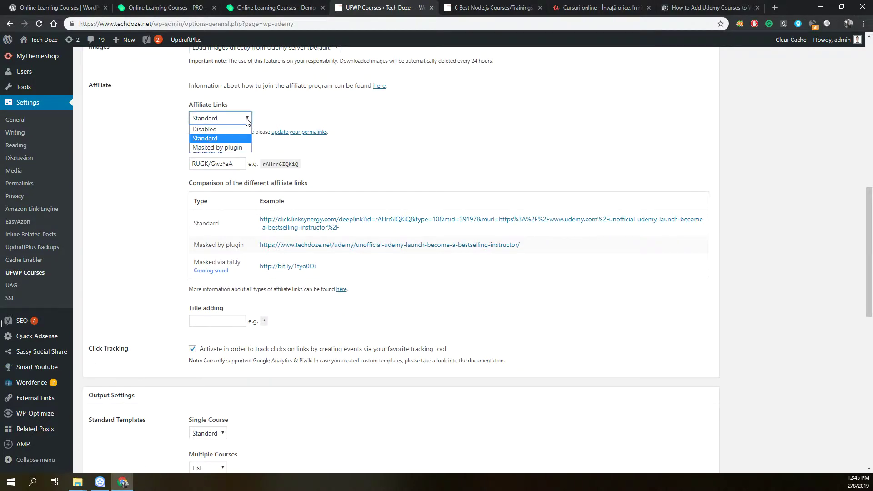
{"action": "left_click", "coordinate": [248, 120]}
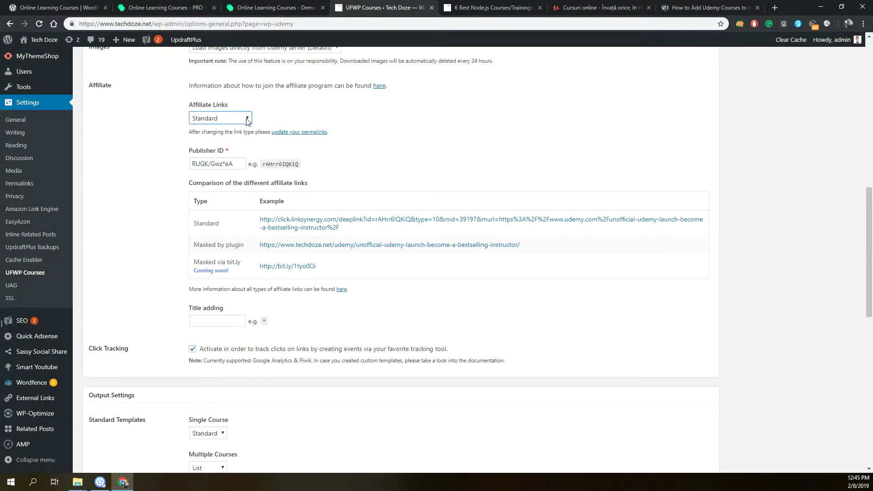
{"action": "left_click", "coordinate": [248, 121]}
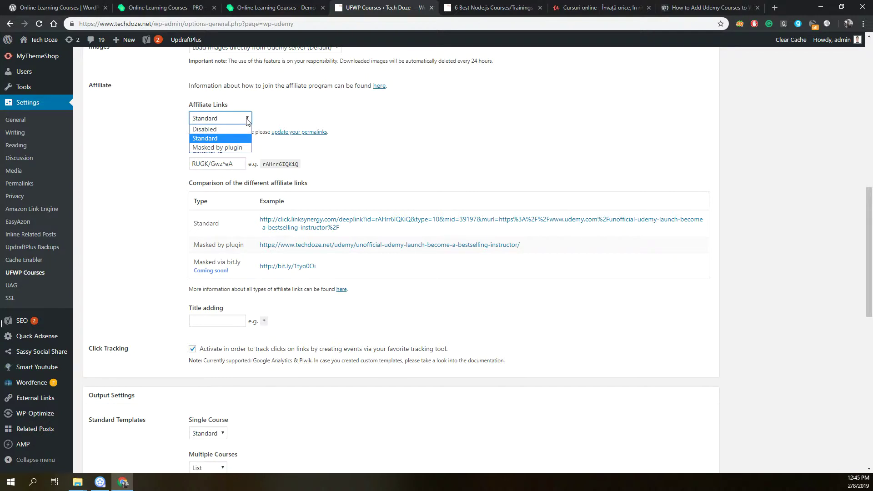
{"action": "left_click", "coordinate": [248, 120]}
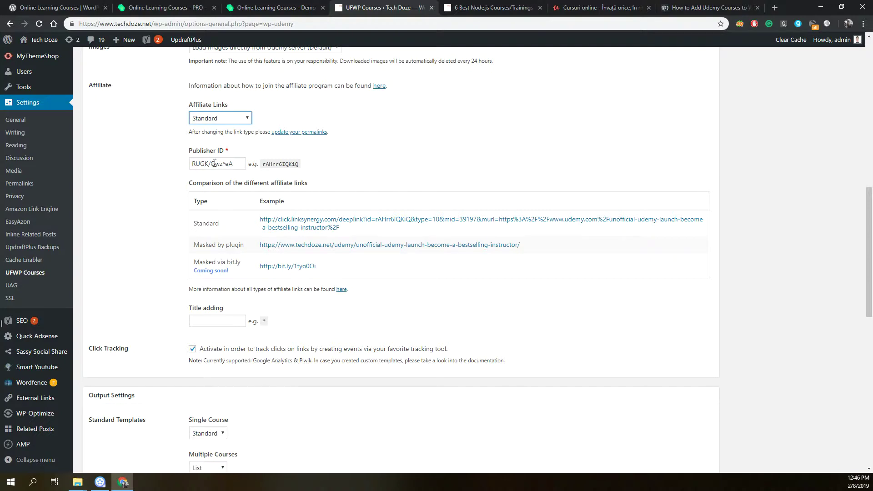
{"action": "scroll", "coordinate": [220, 163], "scroll_direction": "down", "scroll_amount": 1}
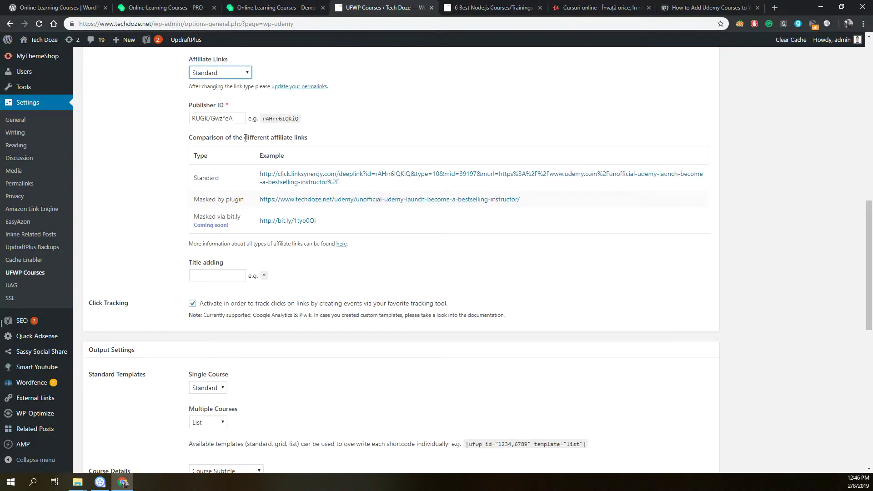
{"action": "scroll", "coordinate": [256, 165], "scroll_direction": "down", "scroll_amount": 1}
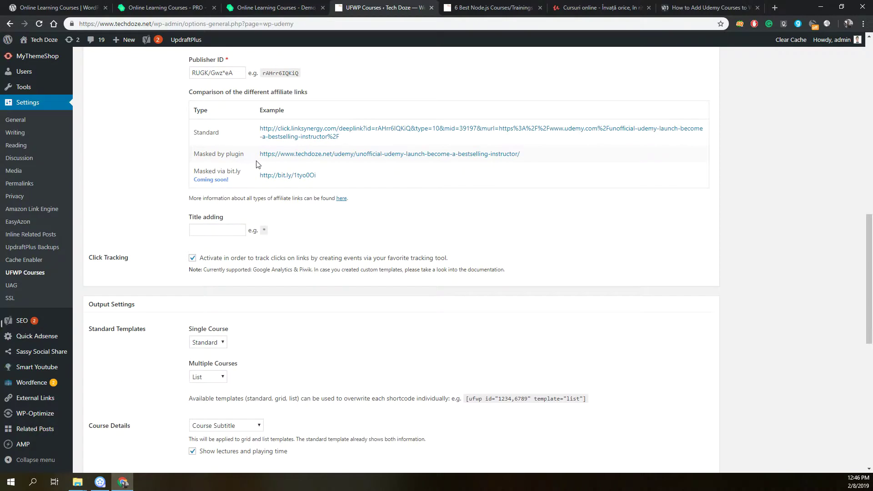
{"action": "scroll", "coordinate": [256, 164], "scroll_direction": "down", "scroll_amount": 2}
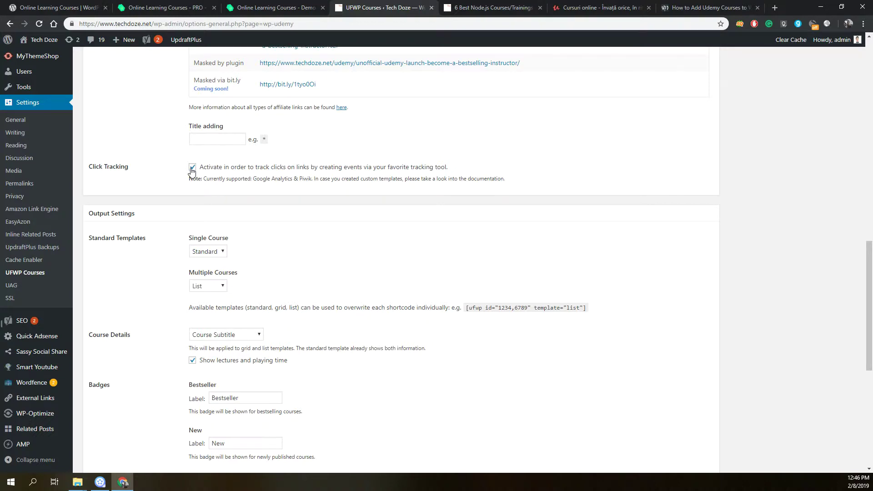
{"action": "scroll", "coordinate": [191, 172], "scroll_direction": "down", "scroll_amount": 1}
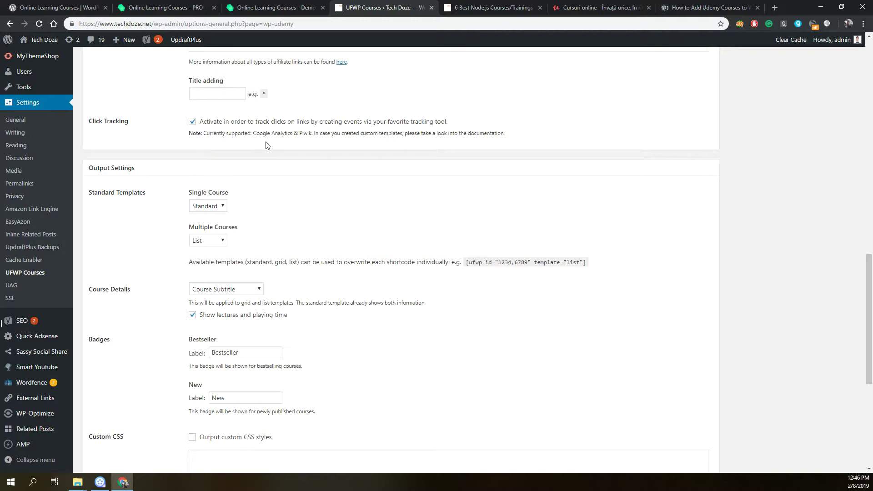
{"action": "scroll", "coordinate": [267, 145], "scroll_direction": "down", "scroll_amount": 1}
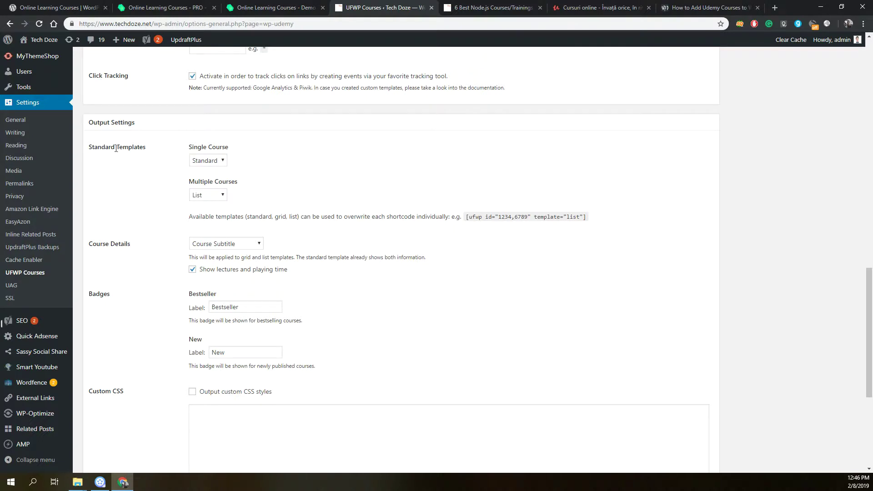
{"action": "left_click", "coordinate": [222, 162]}
{"action": "left_click", "coordinate": [222, 162]}
{"action": "left_click", "coordinate": [215, 198]}
{"action": "left_click", "coordinate": [215, 198]}
{"action": "left_click", "coordinate": [216, 199]}
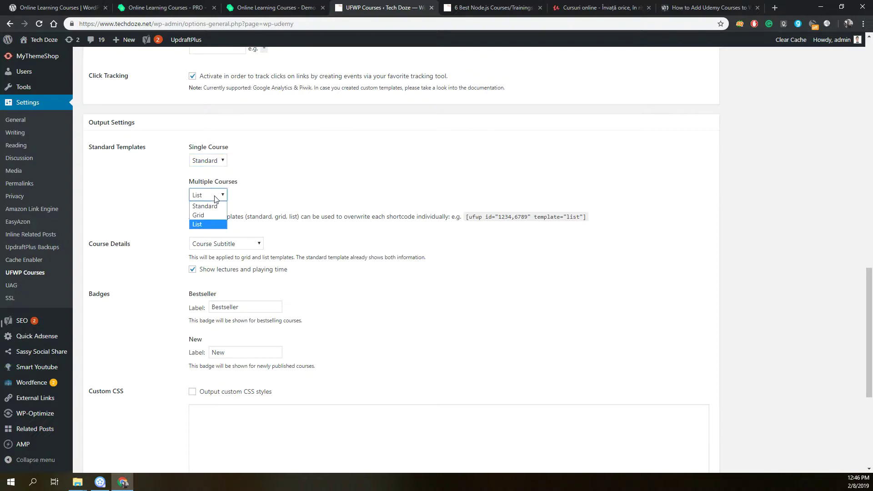
{"action": "left_click", "coordinate": [216, 199]}
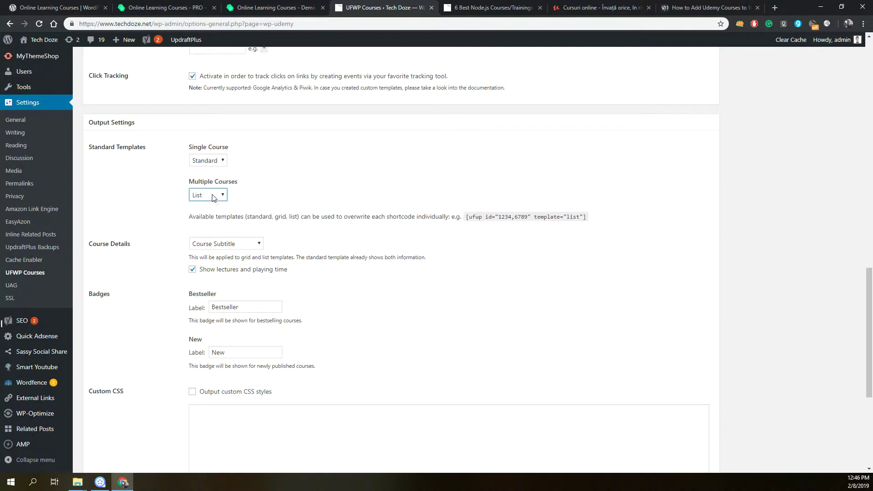
{"action": "scroll", "coordinate": [215, 196], "scroll_direction": "down", "scroll_amount": 1}
{"action": "left_click", "coordinate": [236, 198]}
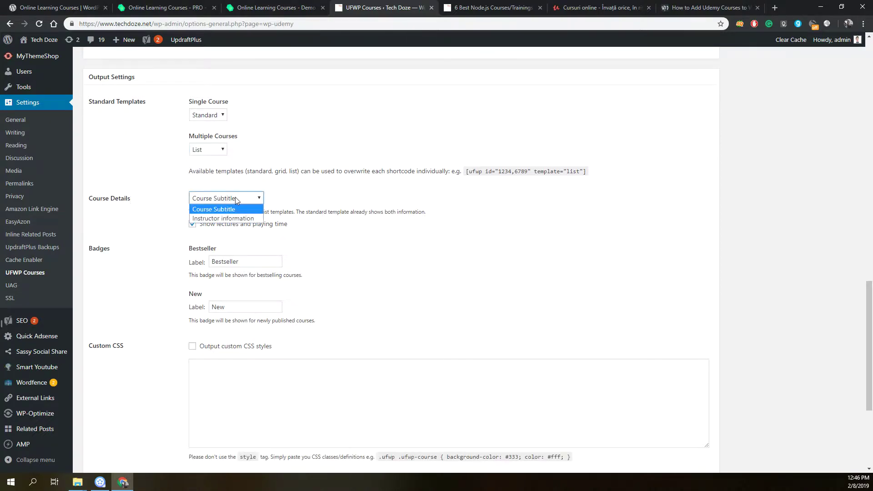
{"action": "left_click", "coordinate": [236, 198]}
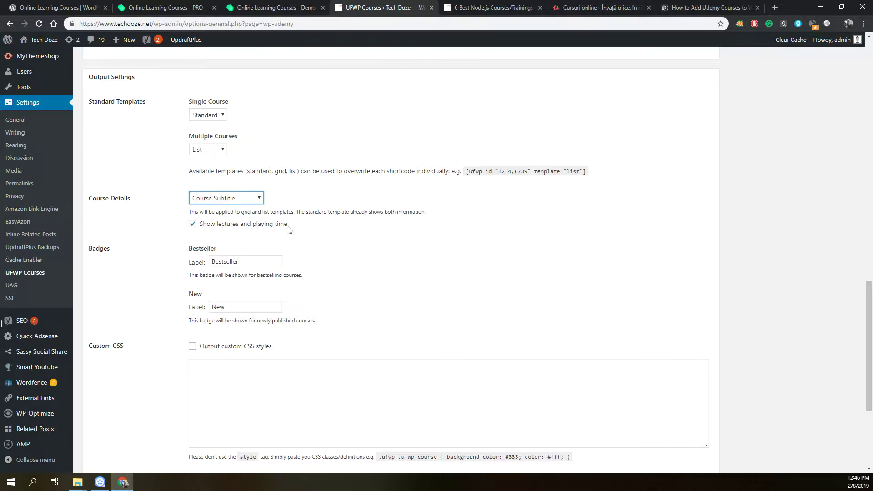
{"action": "scroll", "coordinate": [288, 230], "scroll_direction": "down", "scroll_amount": 1}
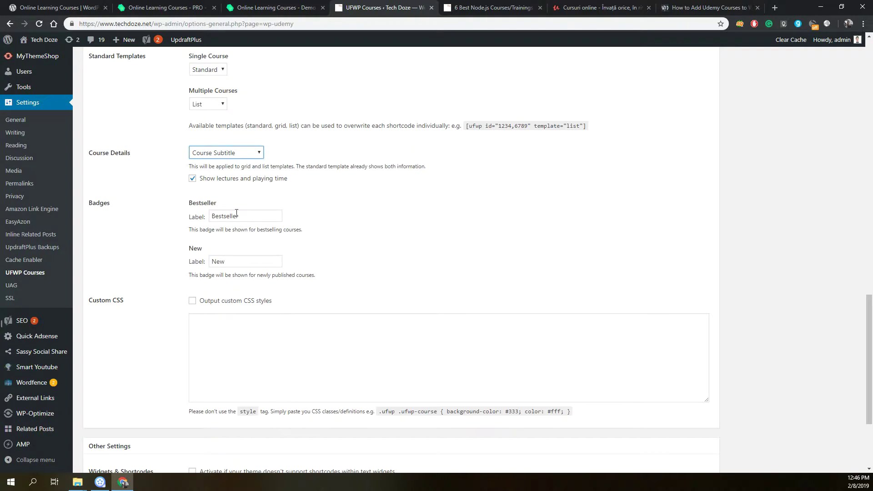
{"action": "scroll", "coordinate": [256, 216], "scroll_direction": "down", "scroll_amount": 1}
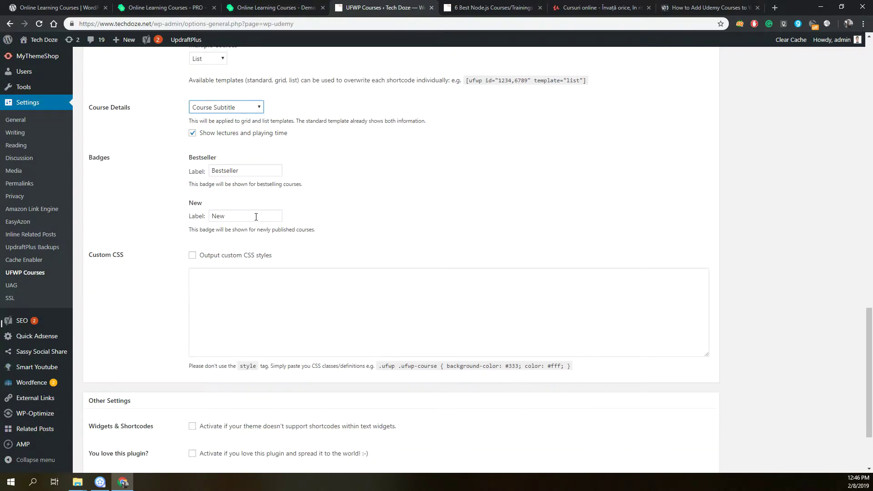
{"action": "scroll", "coordinate": [256, 217], "scroll_direction": "down", "scroll_amount": 1}
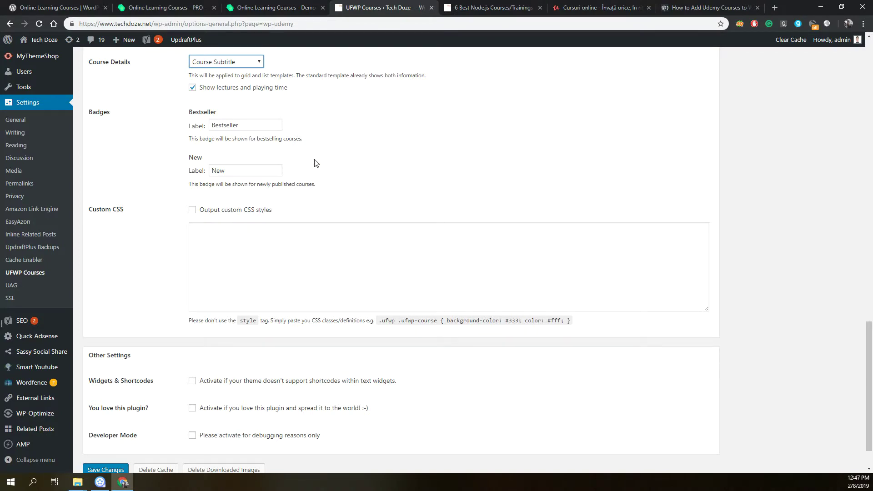
{"action": "scroll", "coordinate": [344, 174], "scroll_direction": "up", "scroll_amount": 1}
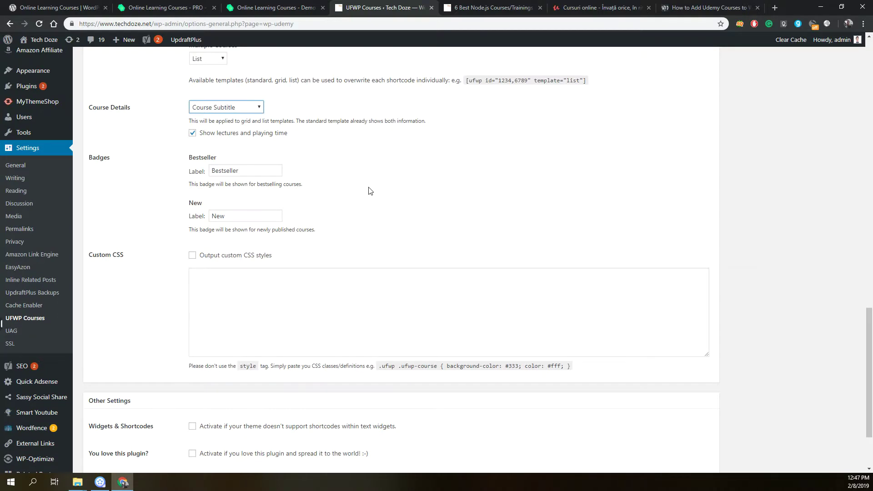
{"action": "scroll", "coordinate": [371, 191], "scroll_direction": "up", "scroll_amount": 1}
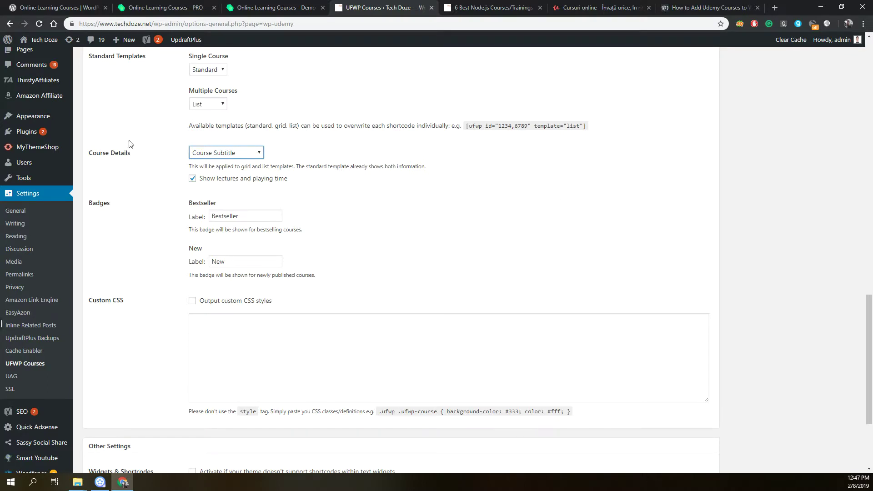
{"action": "scroll", "coordinate": [111, 136], "scroll_direction": "up", "scroll_amount": 1}
{"action": "mouse_move", "coordinate": [37, 100]}
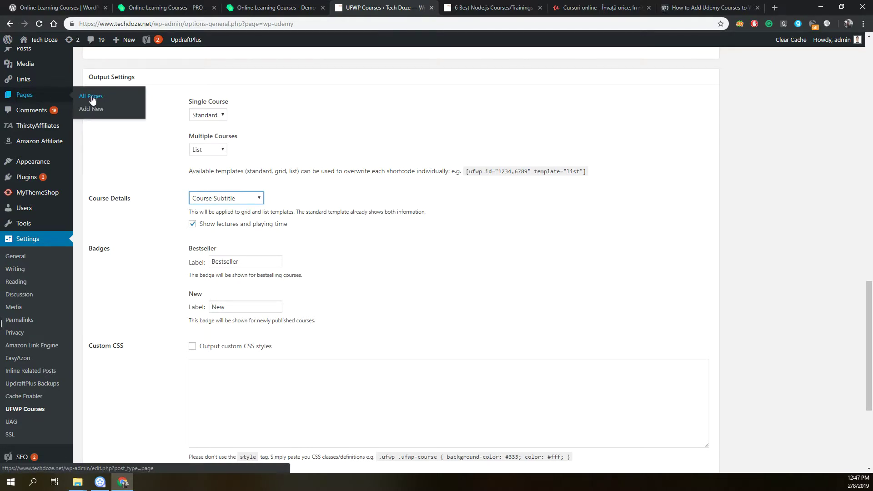
{"action": "scroll", "coordinate": [51, 169], "scroll_direction": "up", "scroll_amount": 1}
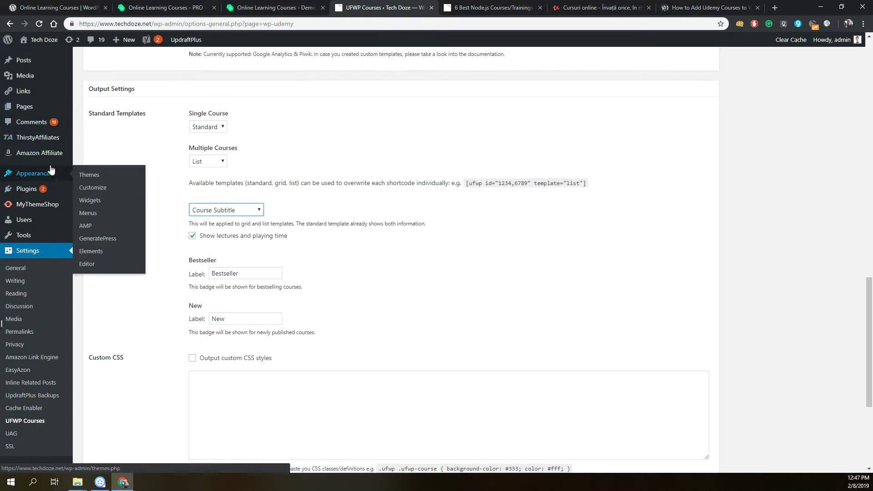
{"action": "scroll", "coordinate": [51, 169], "scroll_direction": "up", "scroll_amount": 1}
{"action": "mouse_move", "coordinate": [43, 85]}
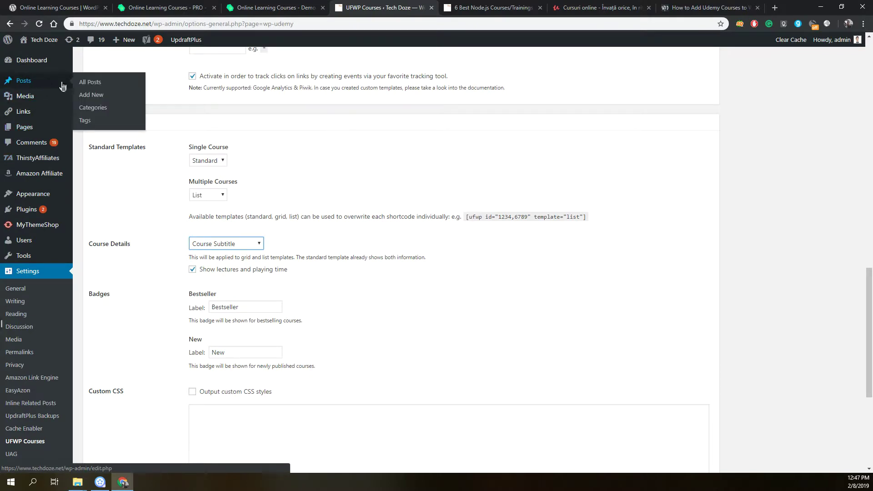
Create a new post titled 'Best Courses for Learning WordPress', dismissing the welcome and Grammarly popups
{"action": "left_click", "coordinate": [92, 97]}
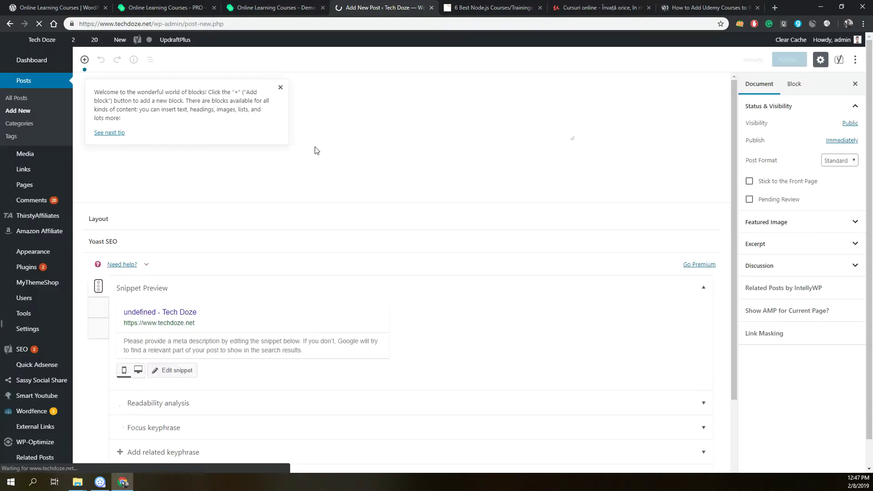
{"action": "left_click", "coordinate": [281, 88]}
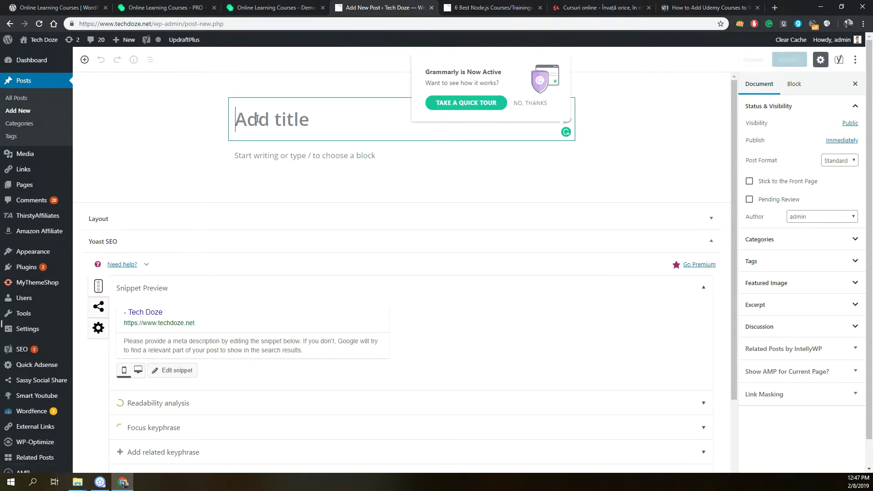
{"action": "left_click", "coordinate": [530, 103]}
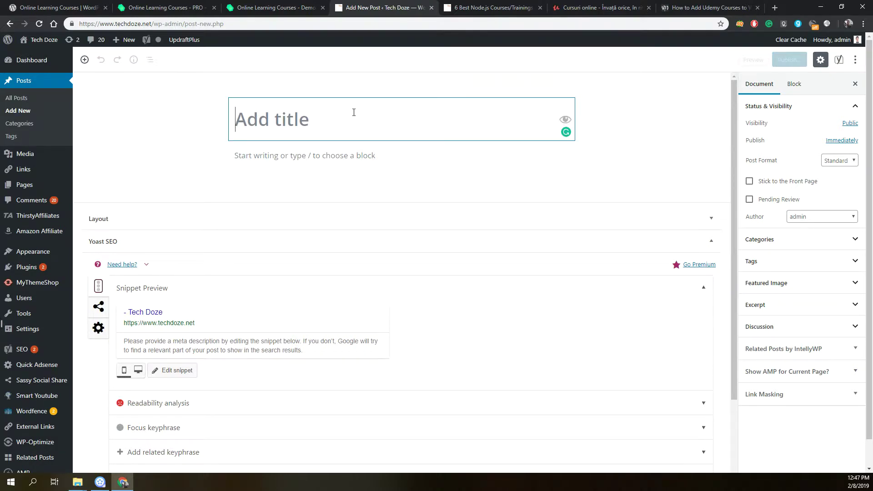
{"action": "type", "text": "Bs"}
{"action": "key", "text": "BackSpace"}
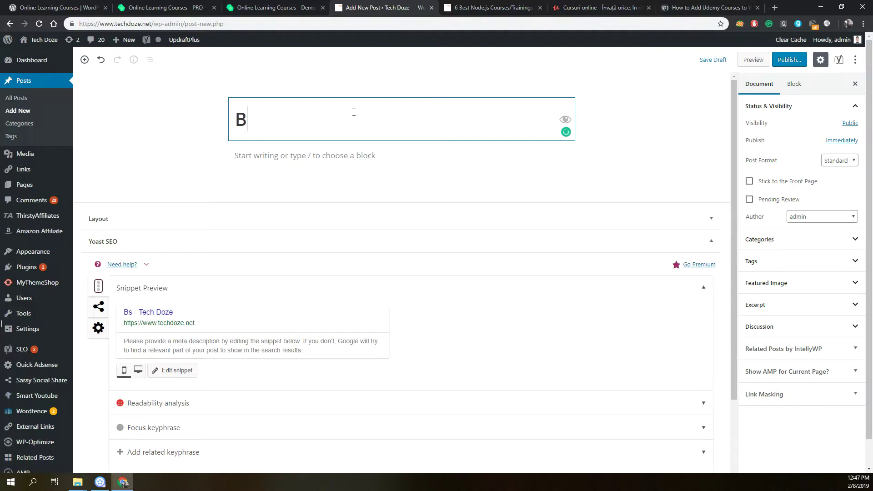
{"action": "type", "text": "est "}
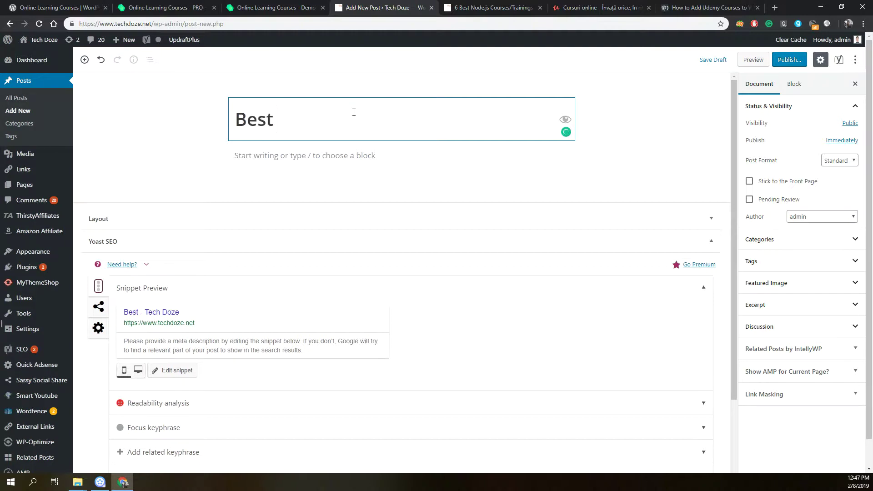
{"action": "type", "text": "\\"}
{"action": "key", "text": "BackSpace"}
{"action": "type", "text": "Course"}
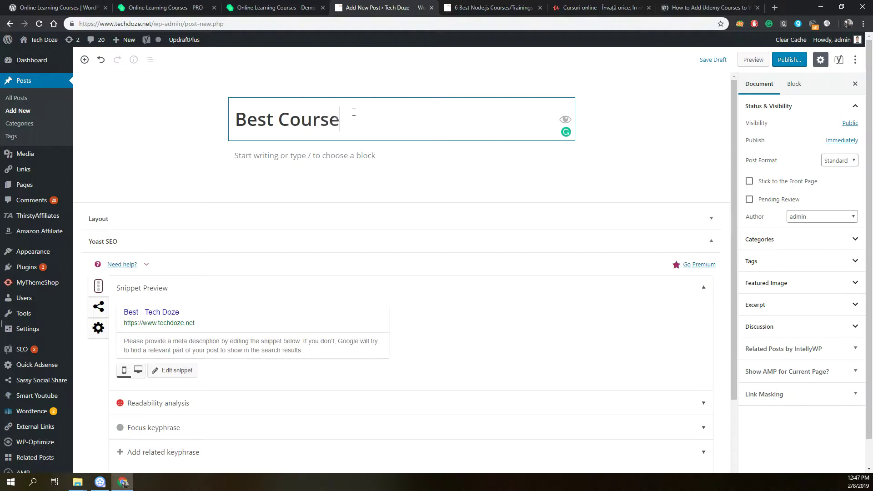
{"action": "type", "text": "s"}
{"action": "type", "text": " fo"}
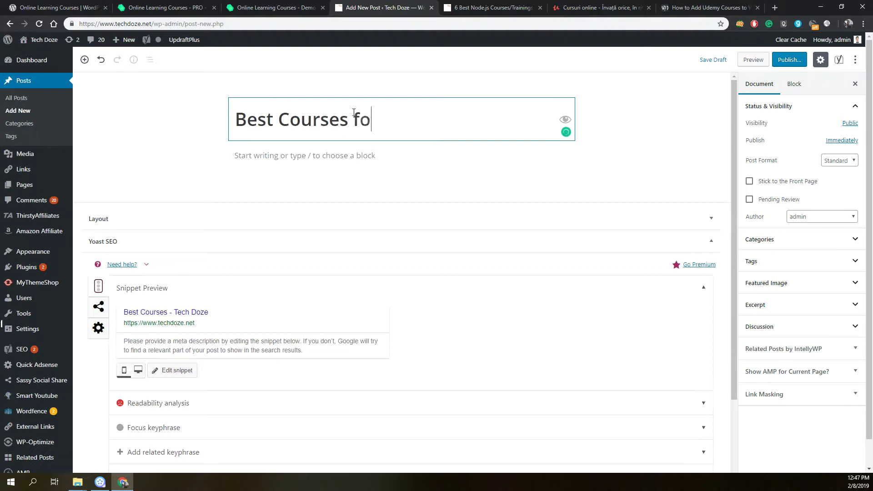
{"action": "type", "text": "r Learn"}
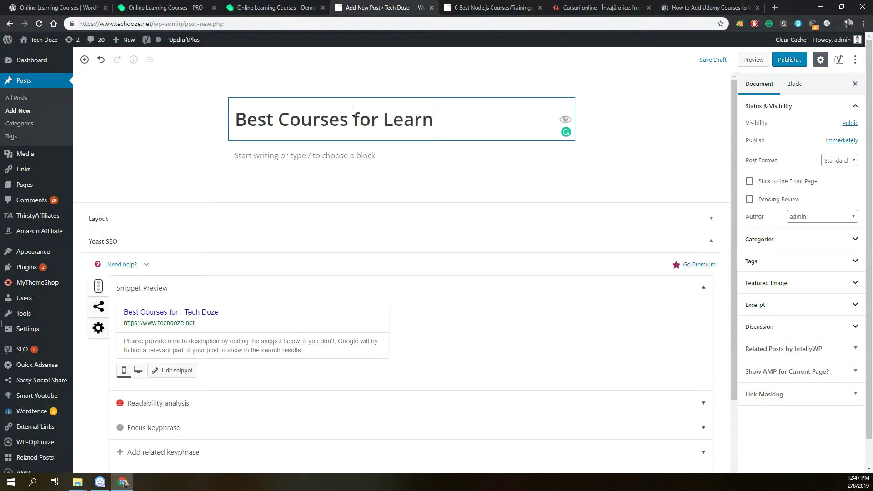
{"action": "type", "text": "ing CSS"}
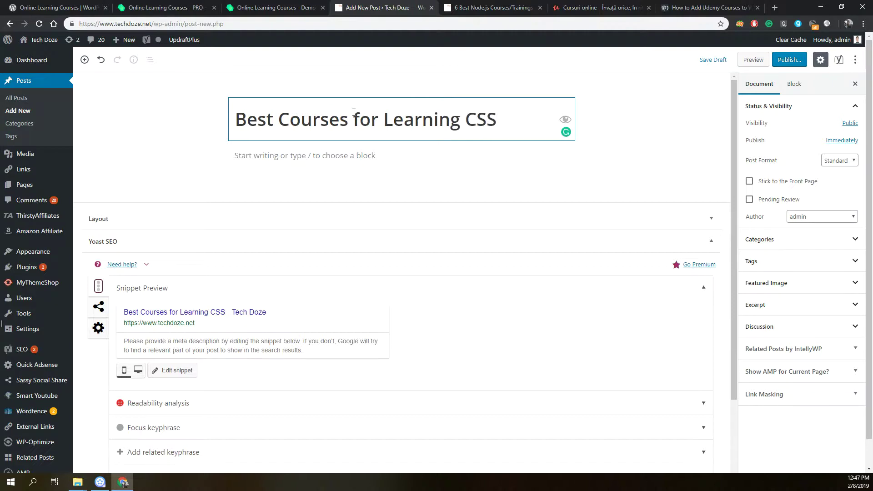
{"action": "key", "text": "BackSpace"}
{"action": "key", "text": "BackSpace"}
{"action": "key", "text": "BackSpace"}
{"action": "type", "text": "Word"}
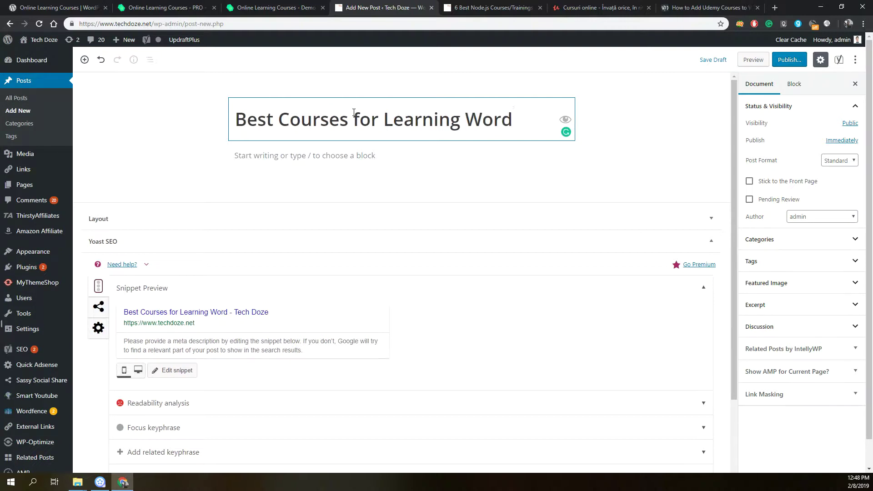
{"action": "type", "text": "Press"}
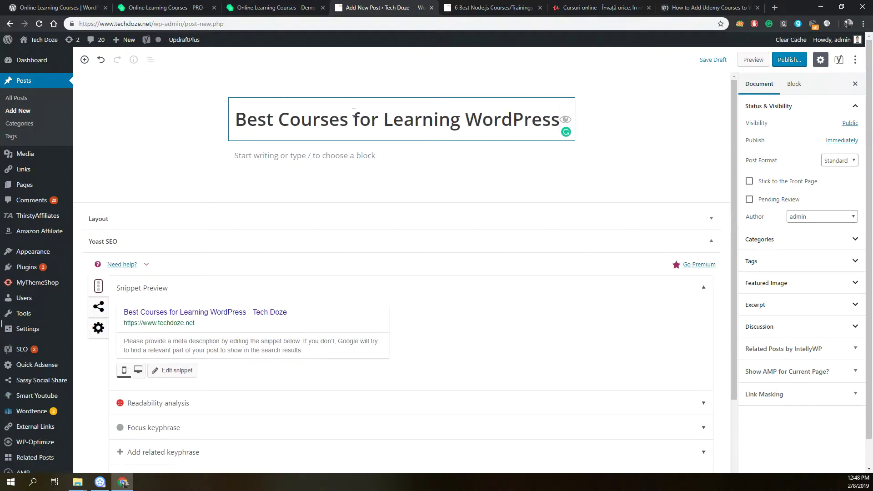
Copy the word 'WordPress' from the post title
{"action": "left_click", "coordinate": [316, 157]}
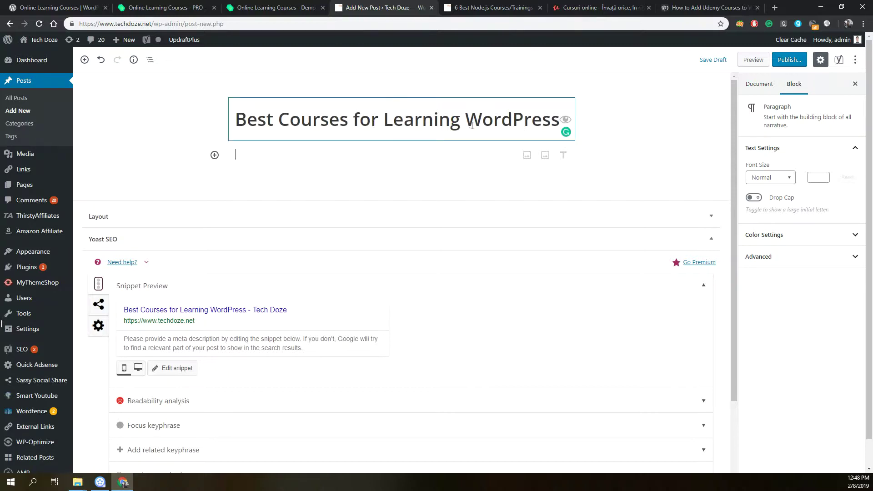
{"action": "double_click", "coordinate": [518, 123]}
{"action": "right_click", "coordinate": [519, 124]}
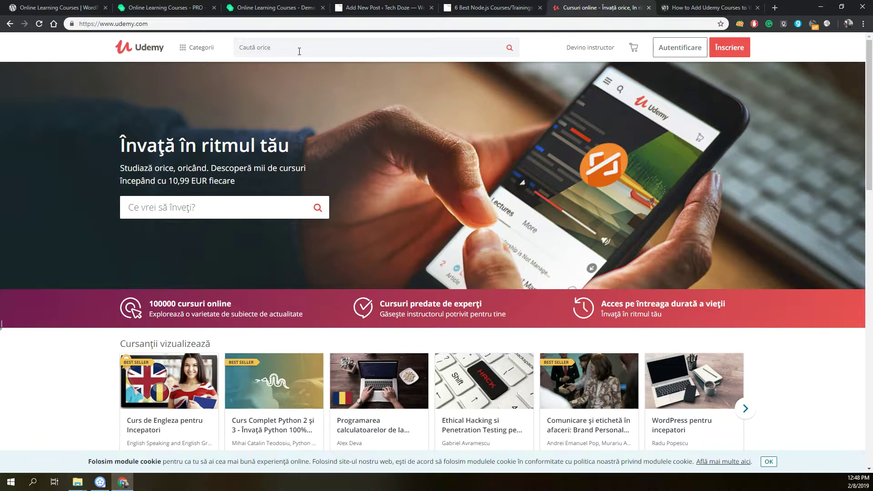
Search Udemy for 'WordPress' courses and browse the results
{"action": "left_click", "coordinate": [299, 50]}
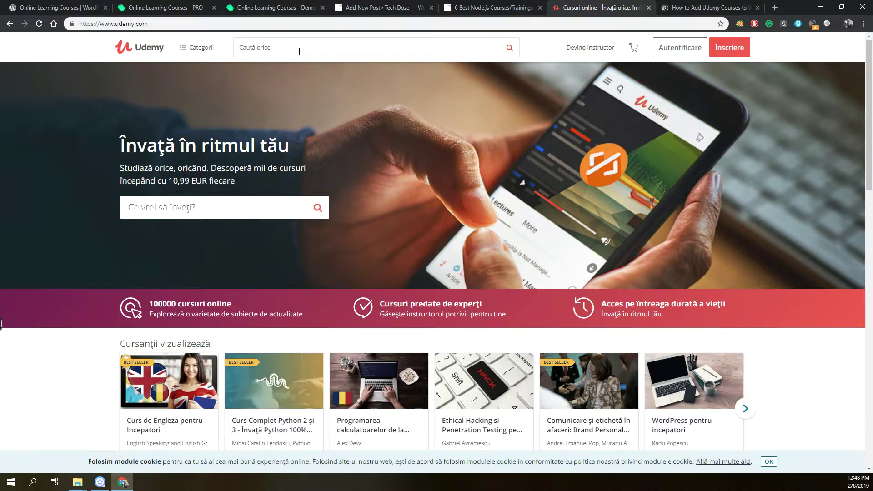
{"action": "key", "text": "ctrl+v"}
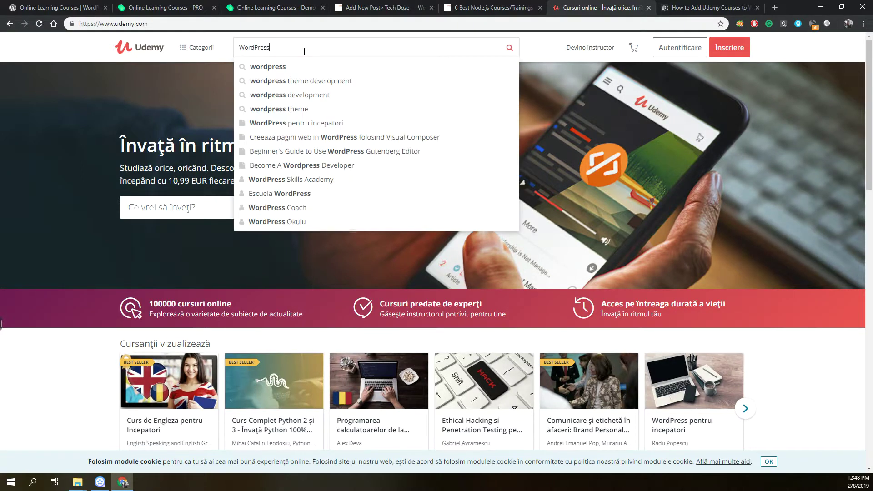
{"action": "key", "text": "Return"}
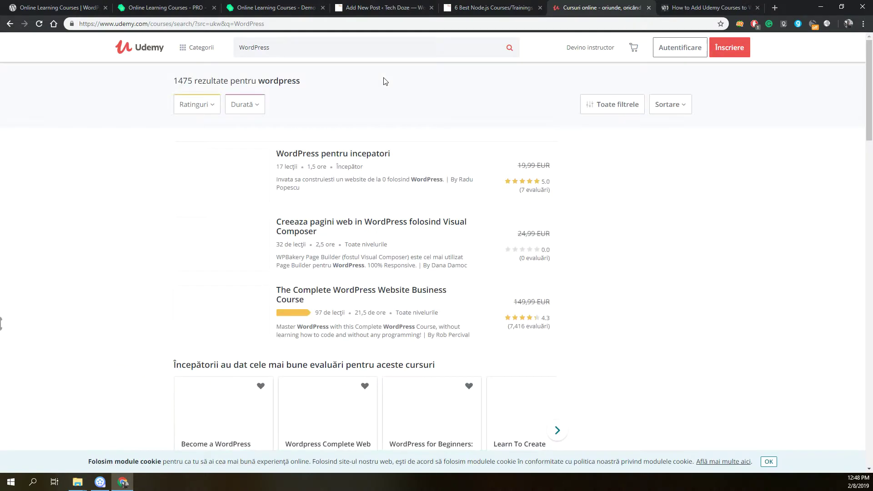
{"action": "scroll", "coordinate": [383, 81], "scroll_direction": "down", "scroll_amount": 1}
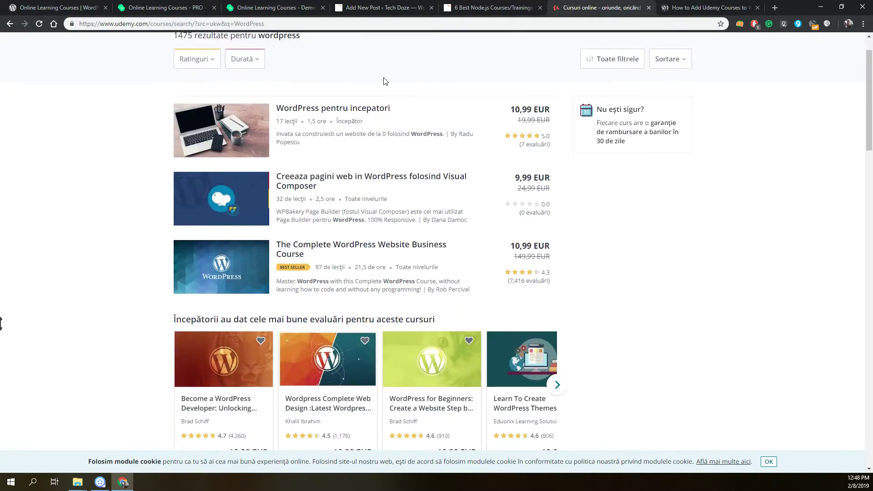
{"action": "scroll", "coordinate": [441, 78], "scroll_direction": "down", "scroll_amount": 1}
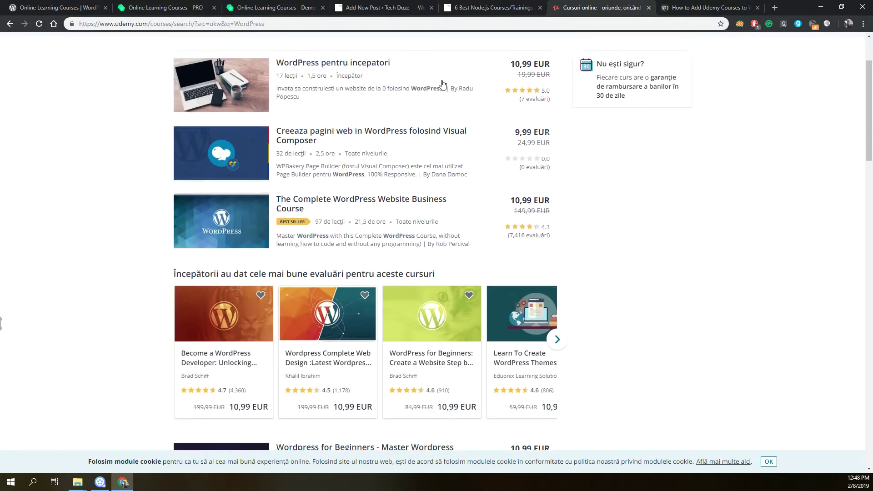
{"action": "scroll", "coordinate": [443, 85], "scroll_direction": "down", "scroll_amount": 4}
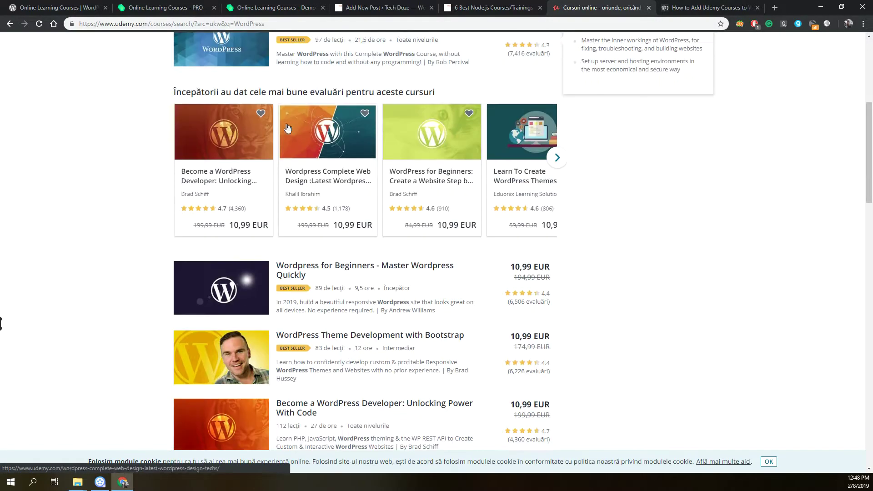
Open 'Wordpress for Beginners' and 'Become a WordPress Developer' in new tabs
{"action": "right_click", "coordinate": [329, 269]}
{"action": "left_click", "coordinate": [352, 275]}
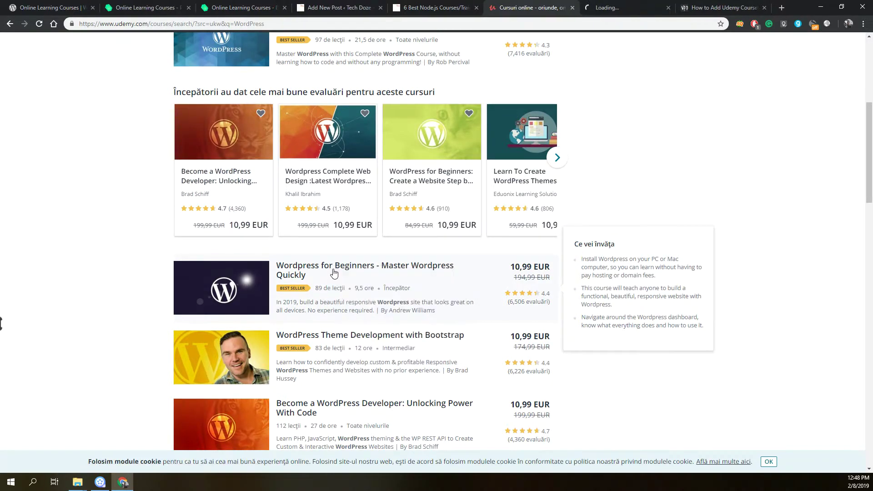
{"action": "scroll", "coordinate": [334, 272], "scroll_direction": "down", "scroll_amount": 1}
{"action": "mouse_move", "coordinate": [375, 295]}
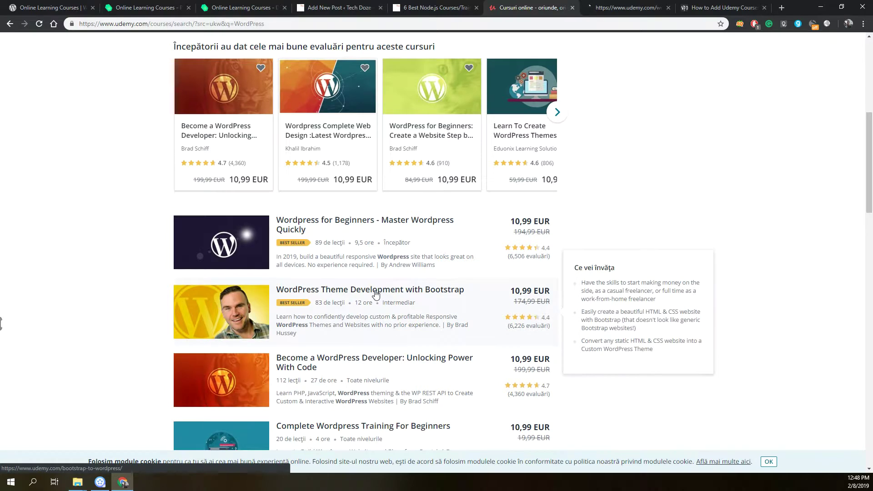
{"action": "right_click", "coordinate": [386, 359]}
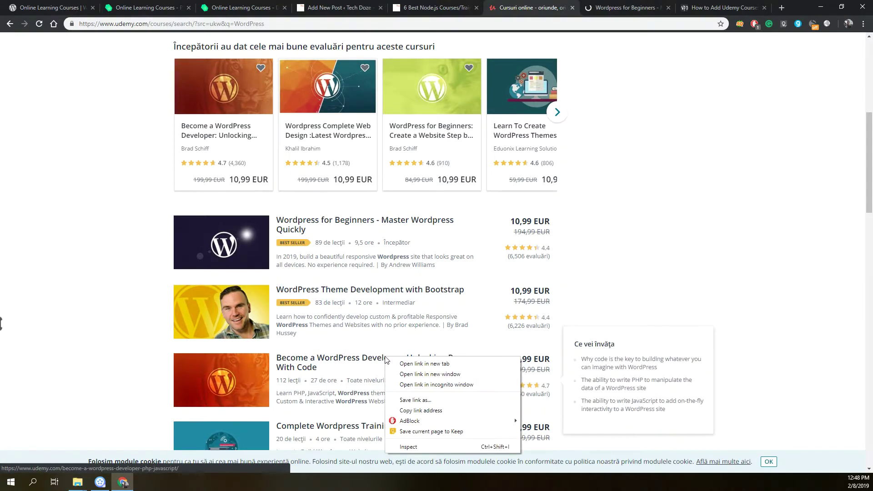
{"action": "left_click", "coordinate": [409, 363]}
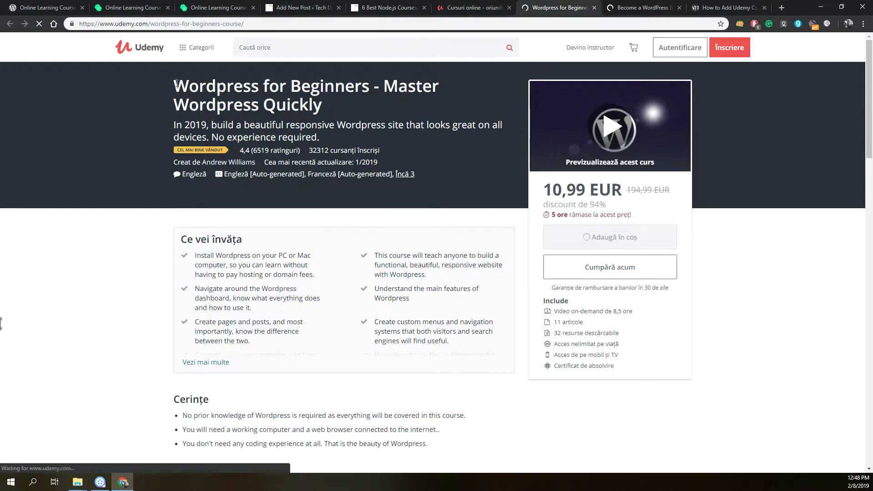
Copy the course title 'Wordpress for Beginners - Master Wordpress Quickly'
{"action": "left_click_drag", "start_coordinate": [176, 84], "coordinate": [259, 95]}
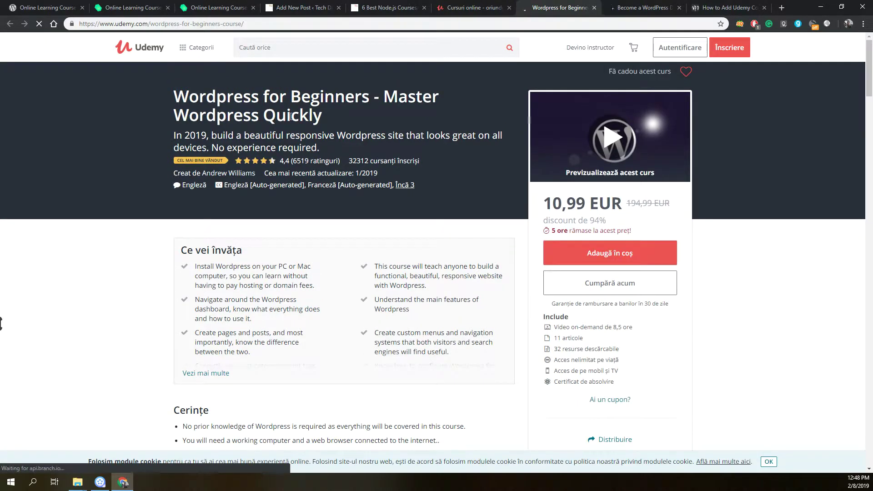
{"action": "triple_click", "coordinate": [290, 117]}
{"action": "right_click", "coordinate": [289, 114]}
{"action": "left_click", "coordinate": [317, 123]}
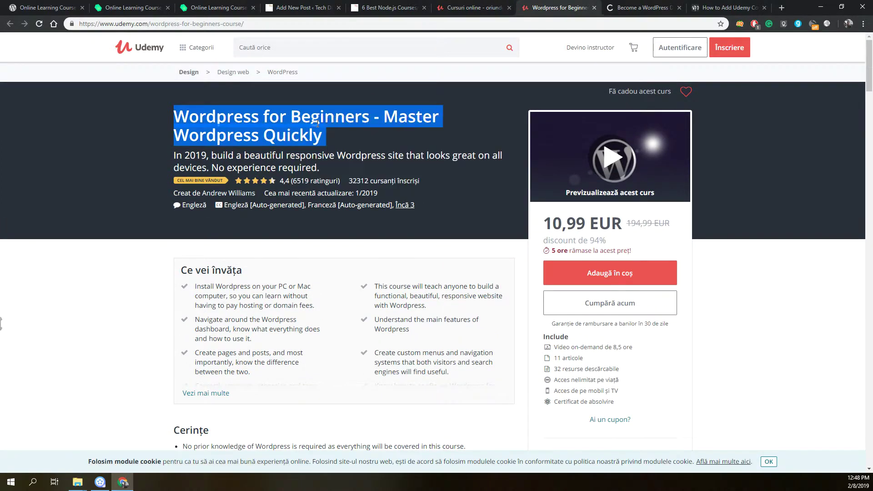
Paste 'Wordpress for Beginners - Master Wordpress Quickly' as an H2 heading, followed by an empty paragraph
{"action": "left_click", "coordinate": [307, 7]}
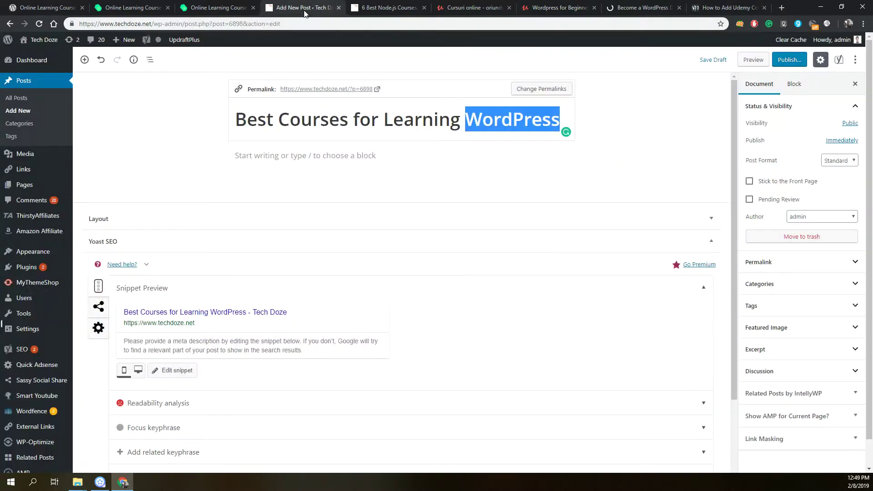
{"action": "left_click", "coordinate": [276, 152]}
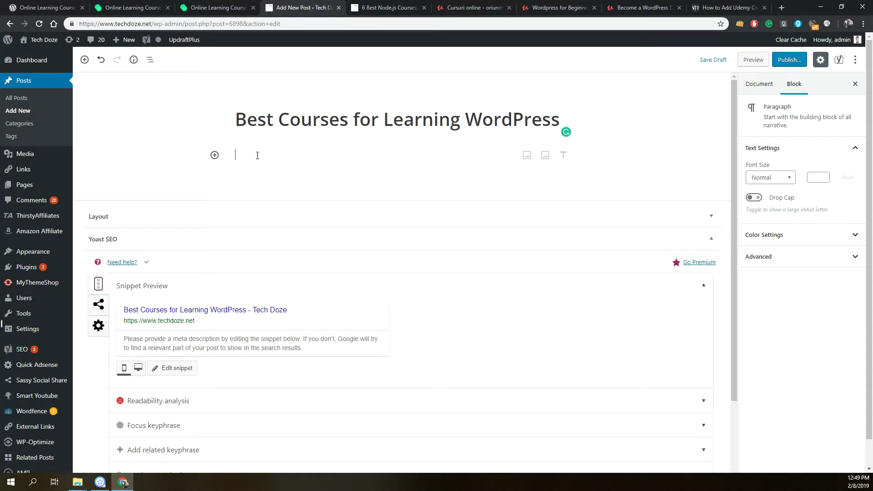
{"action": "key", "text": "ctrl+v"}
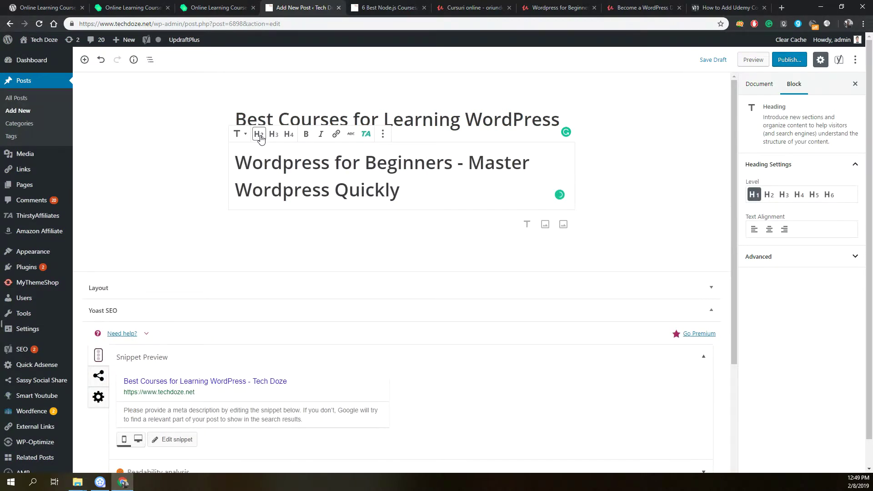
{"action": "left_click", "coordinate": [259, 135]}
{"action": "left_click", "coordinate": [297, 177]}
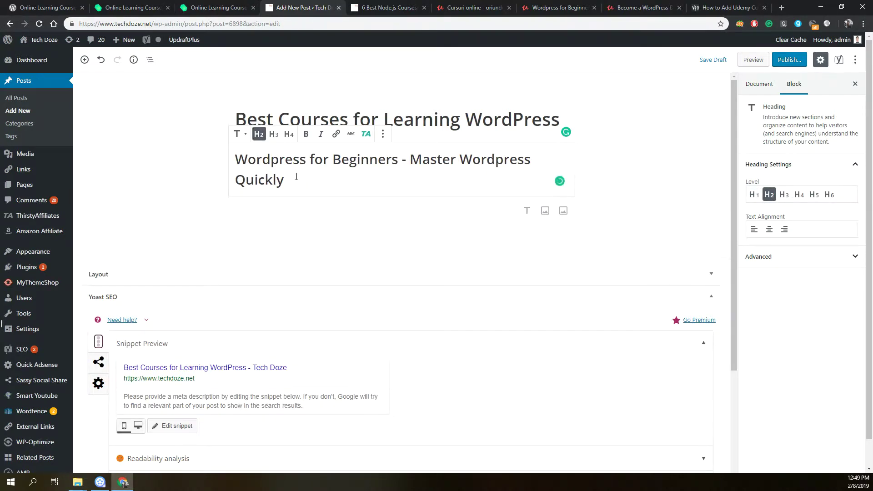
{"action": "key", "text": "Return"}
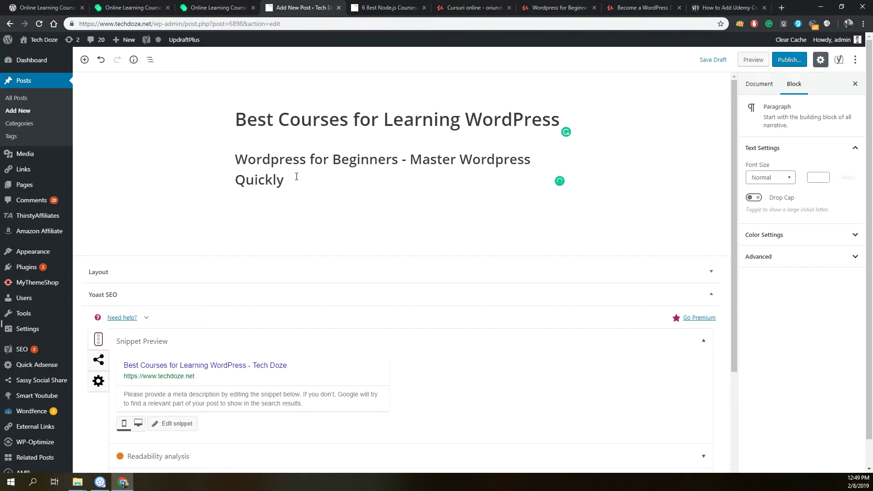
Copy the Standard Style shortcode [ufwp id="320490"] from the demo page, then return to the draft
{"action": "left_click", "coordinate": [147, 10]}
{"action": "scroll", "coordinate": [347, 121], "scroll_direction": "down", "scroll_amount": 4}
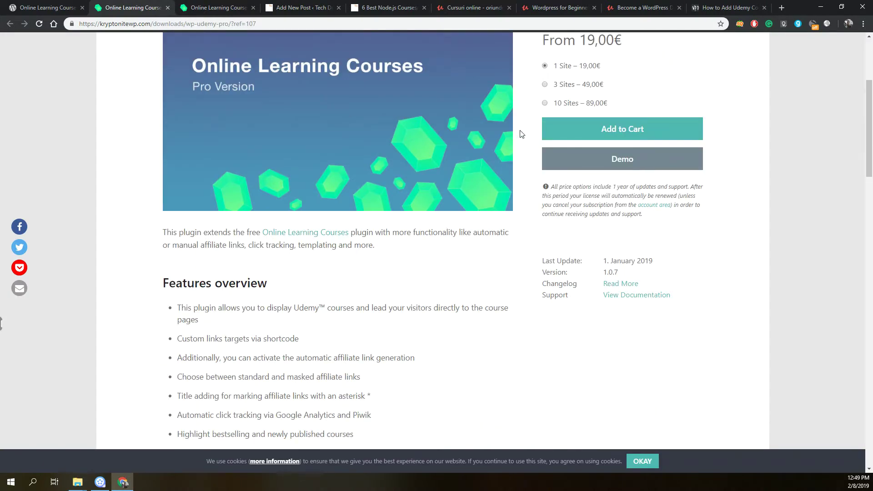
{"action": "left_click", "coordinate": [224, 8]}
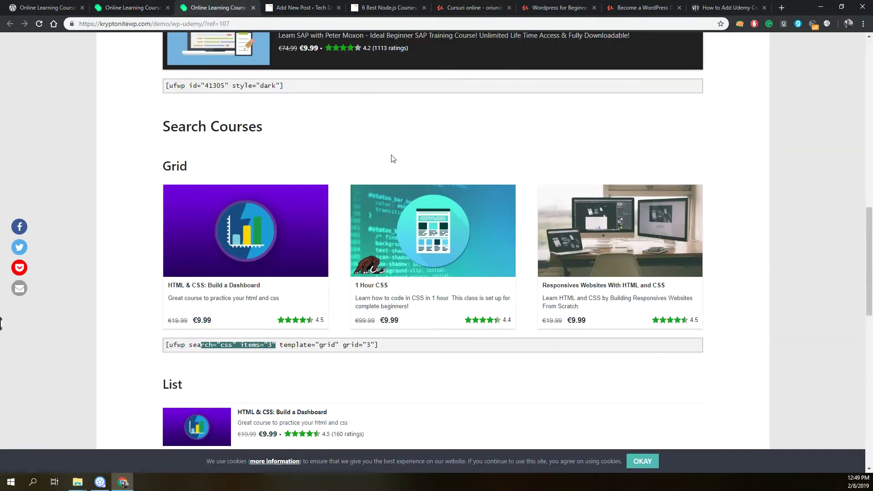
{"action": "scroll", "coordinate": [392, 158], "scroll_direction": "up", "scroll_amount": 12}
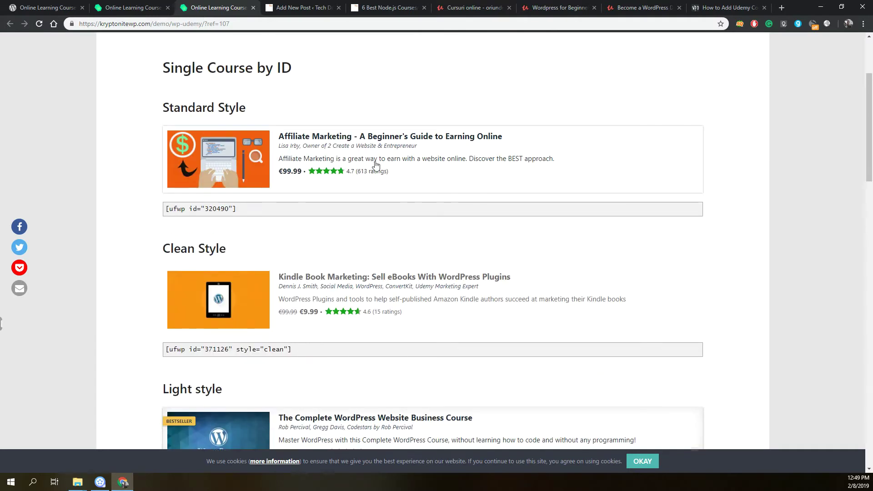
{"action": "triple_click", "coordinate": [227, 209]}
{"action": "right_click", "coordinate": [227, 209]}
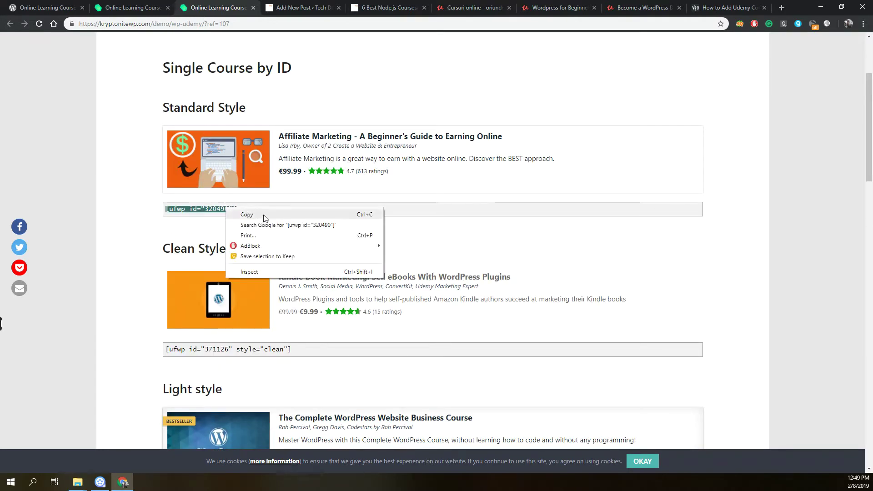
{"action": "left_click", "coordinate": [265, 218]}
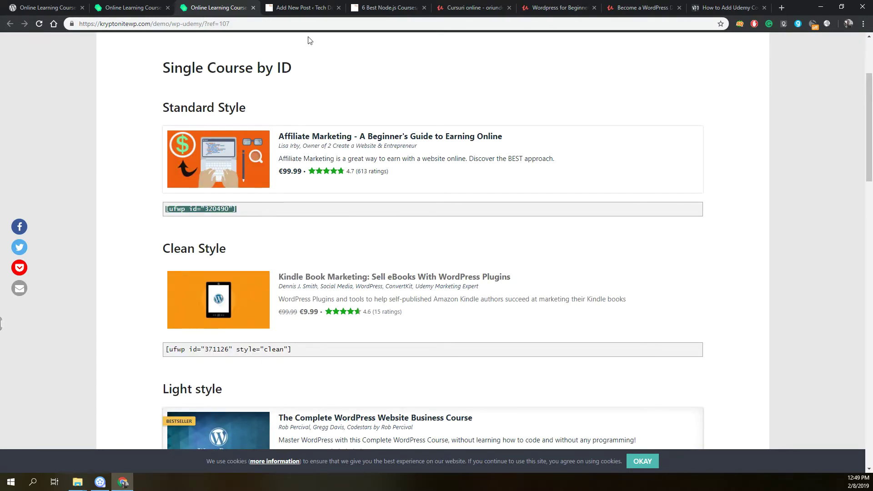
{"action": "left_click", "coordinate": [303, 9]}
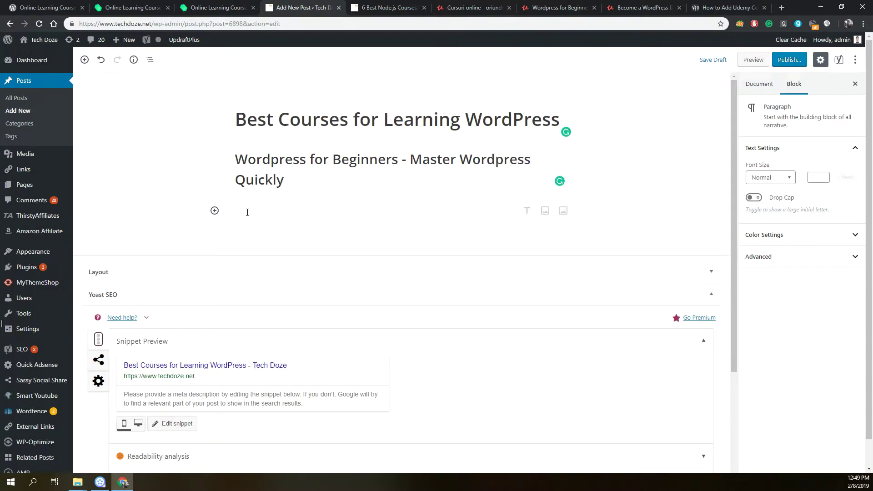
Paste the [ufwp id="320490"] shortcode under the heading, then go to the Wordpress for Beginners Udemy page
{"action": "left_click", "coordinate": [247, 212]}
{"action": "key", "text": "ctrl+v"}
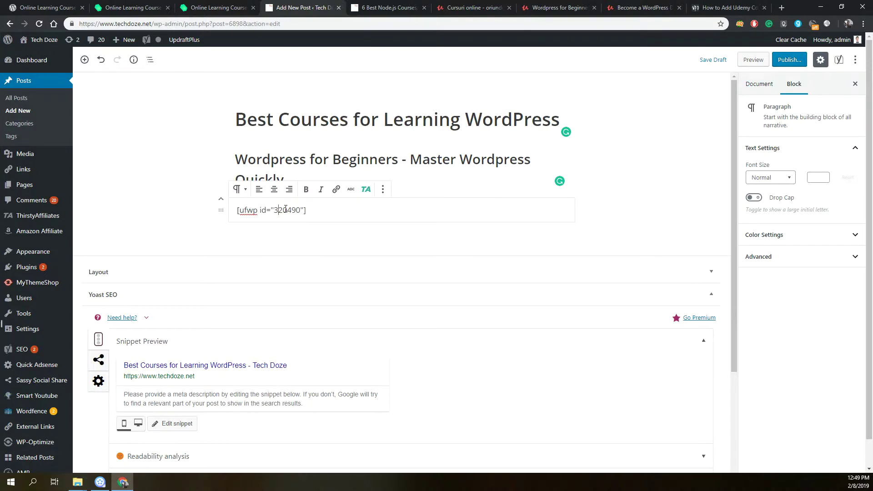
{"action": "left_click", "coordinate": [556, 8]}
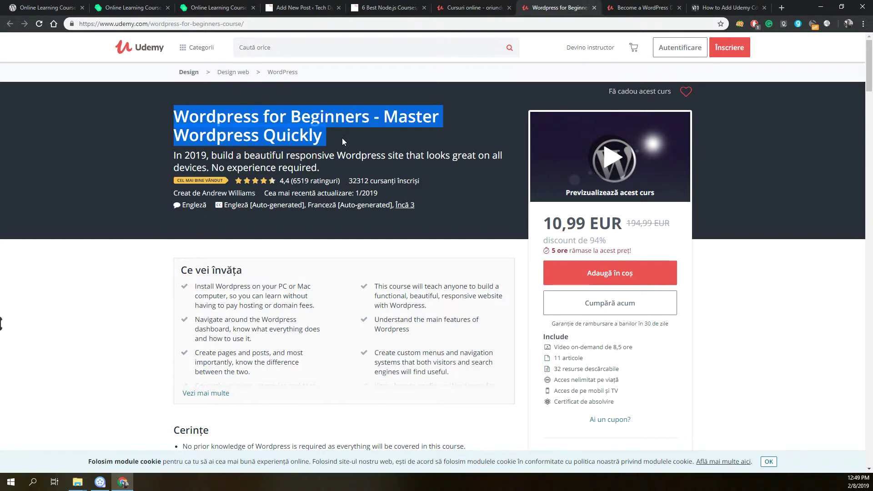
Inspect the Wordpress for Beginners page markup and copy its data-course-id value 355212
{"action": "right_click", "coordinate": [273, 135]}
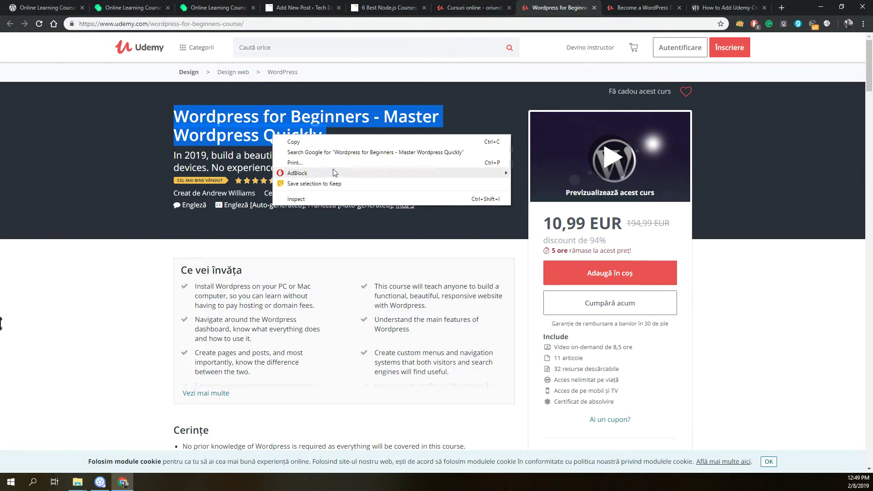
{"action": "left_click", "coordinate": [304, 201]}
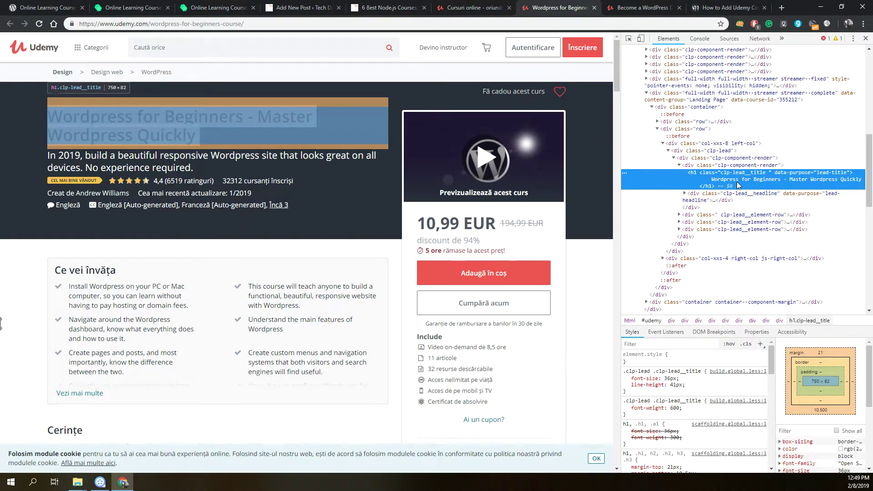
{"action": "scroll", "coordinate": [738, 185], "scroll_direction": "up", "scroll_amount": 2}
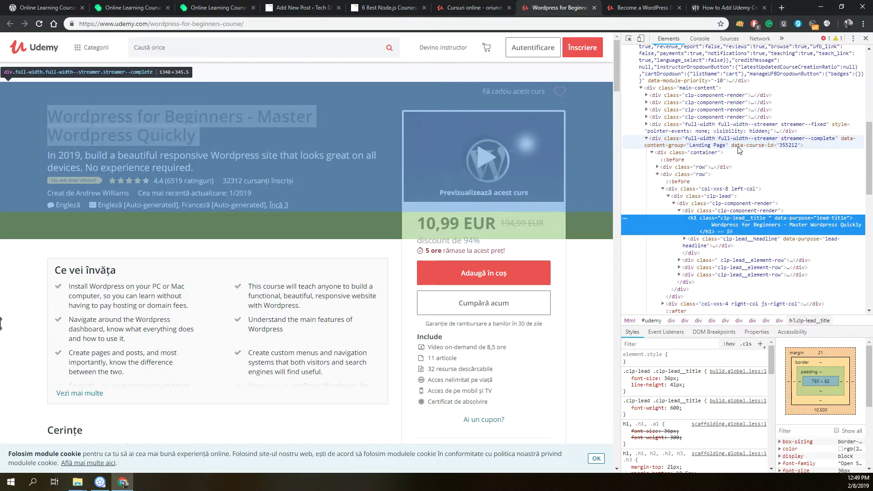
{"action": "left_click", "coordinate": [739, 147]}
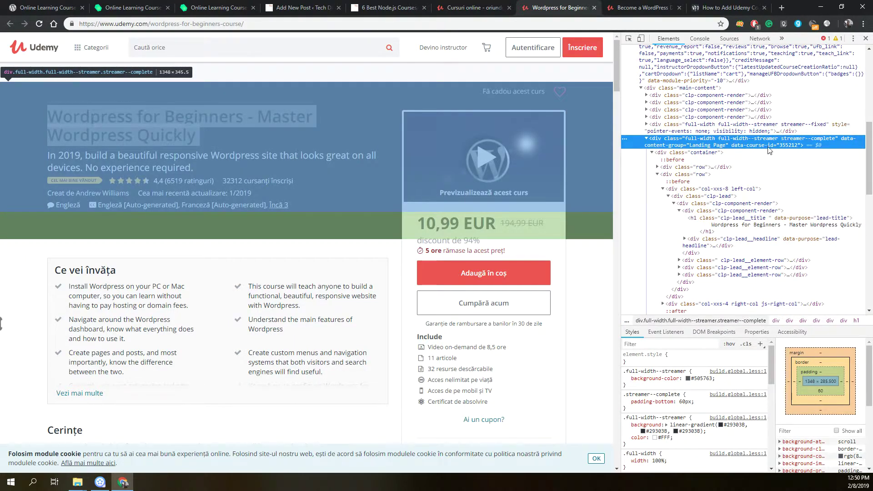
{"action": "double_click", "coordinate": [786, 146]}
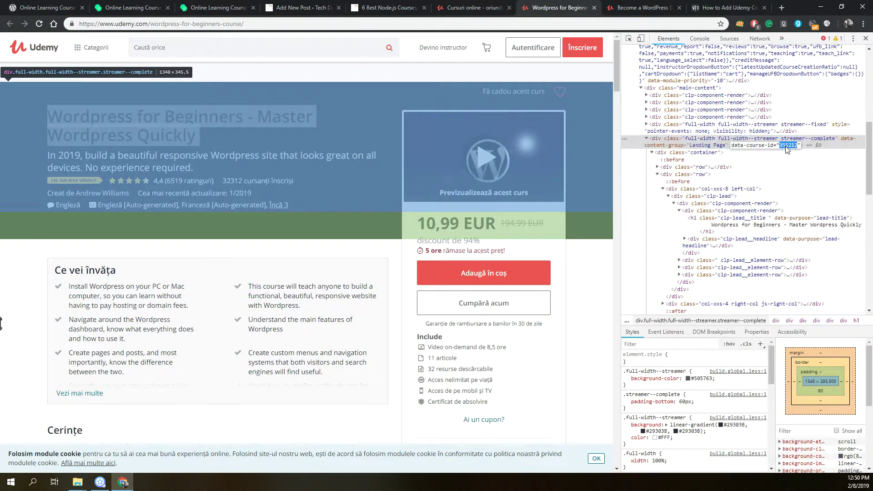
{"action": "right_click", "coordinate": [787, 148]}
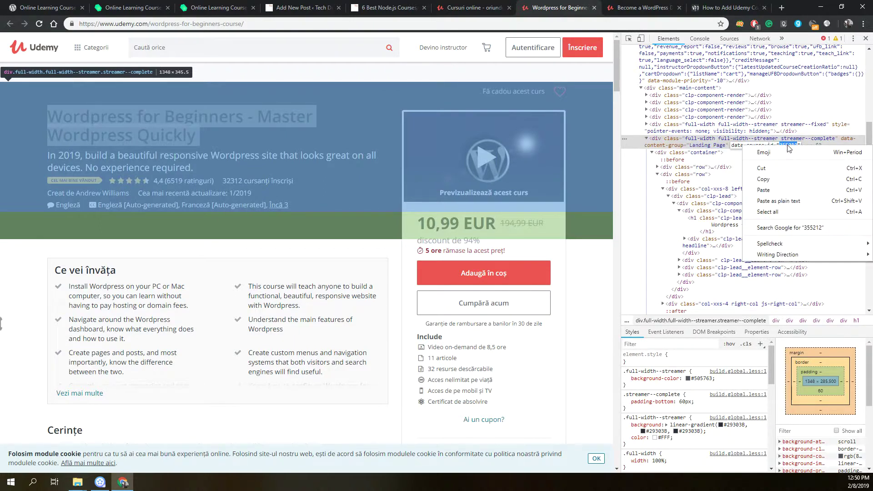
{"action": "left_click", "coordinate": [781, 180]}
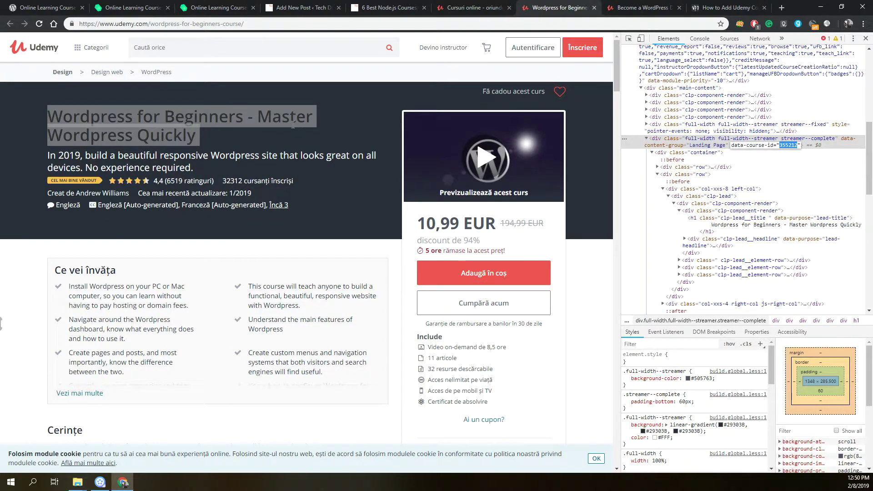
Change the shortcode's course ID from 320490 to 355212, removing the stray line break and space
{"action": "left_click", "coordinate": [302, 7]}
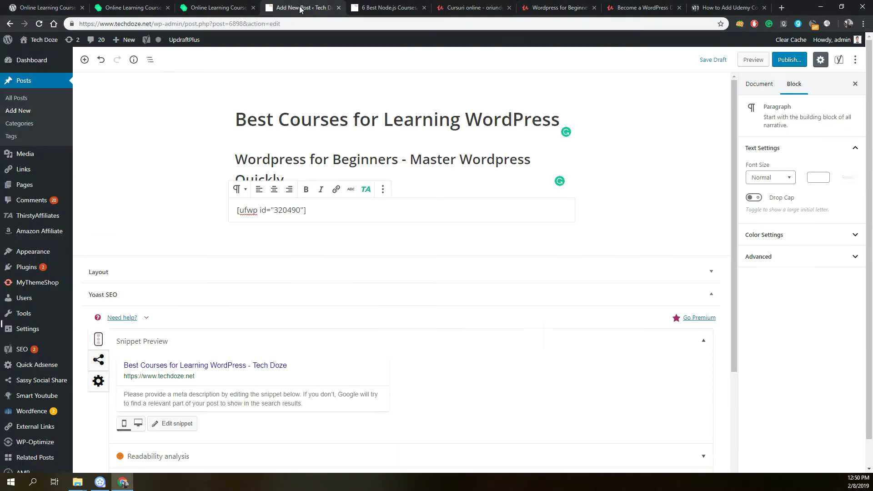
{"action": "double_click", "coordinate": [286, 210]}
{"action": "key", "text": "ctrl+v"}
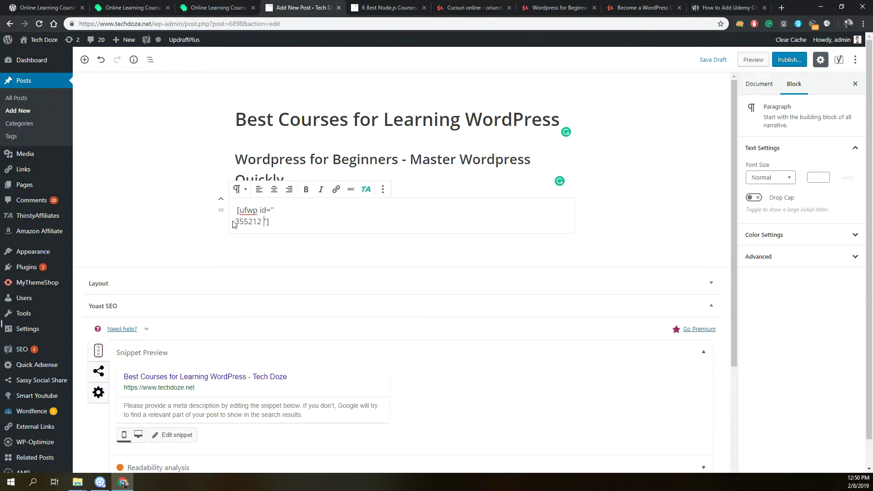
{"action": "key", "text": "BackSpace"}
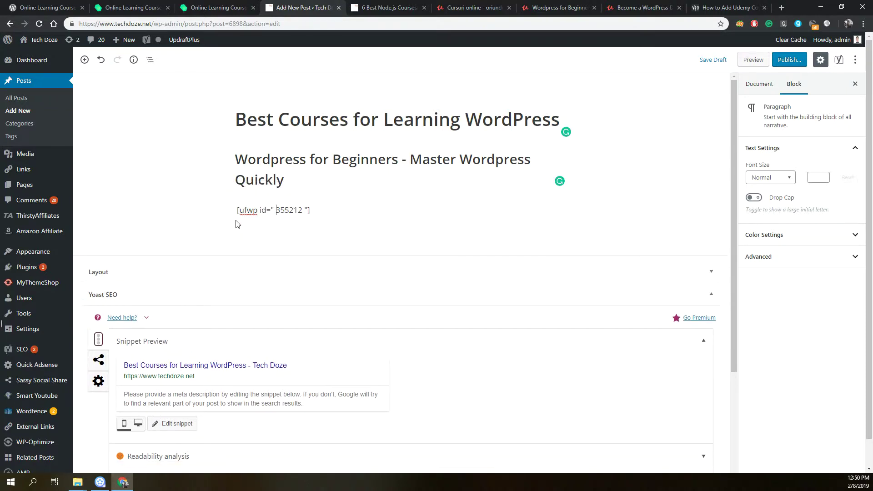
{"action": "key", "text": "BackSpace"}
{"action": "left_click", "coordinate": [324, 237]}
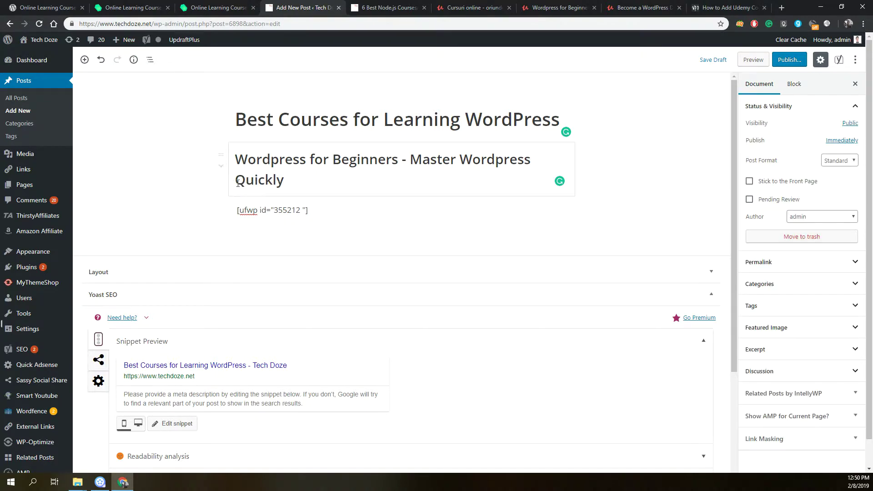
{"action": "left_click", "coordinate": [84, 59]}
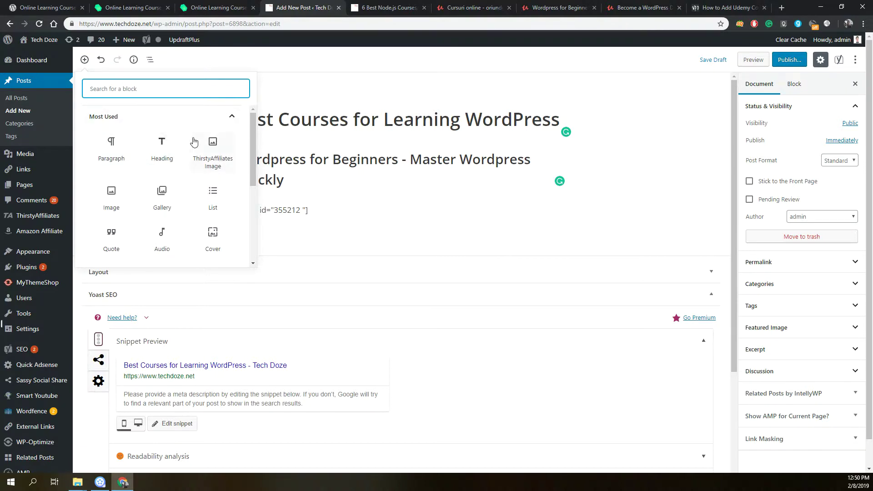
Add a heading block and copy the 'Become a WordPress Developer: Unlocking Power With Code' course title
{"action": "left_click", "coordinate": [163, 150]}
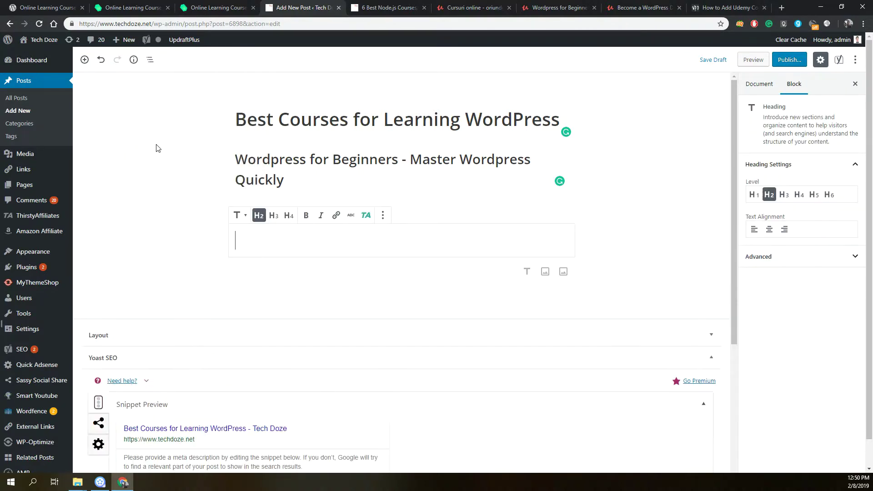
{"action": "left_click", "coordinate": [637, 8]}
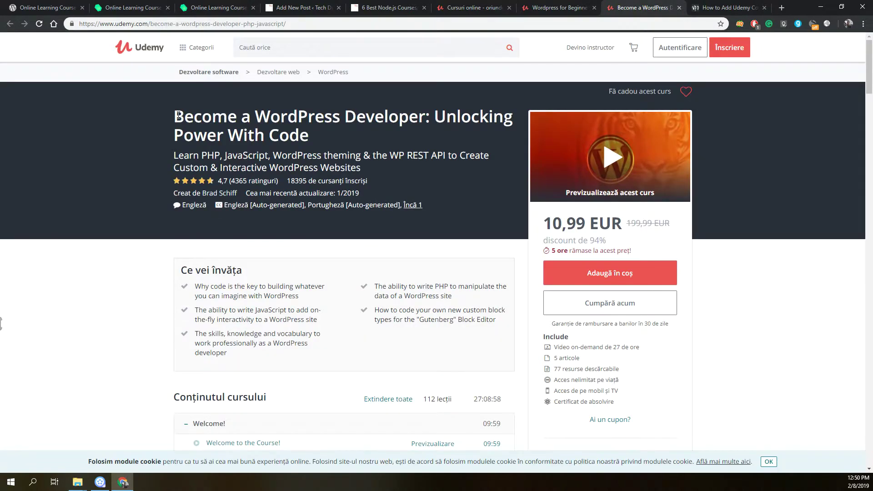
{"action": "left_click_drag", "start_coordinate": [178, 114], "coordinate": [308, 136]}
{"action": "right_click", "coordinate": [306, 137]}
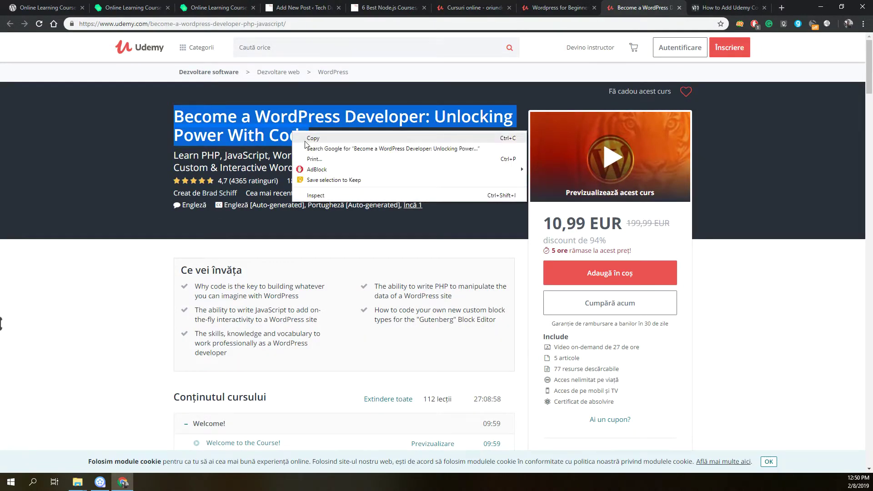
{"action": "left_click", "coordinate": [306, 139]}
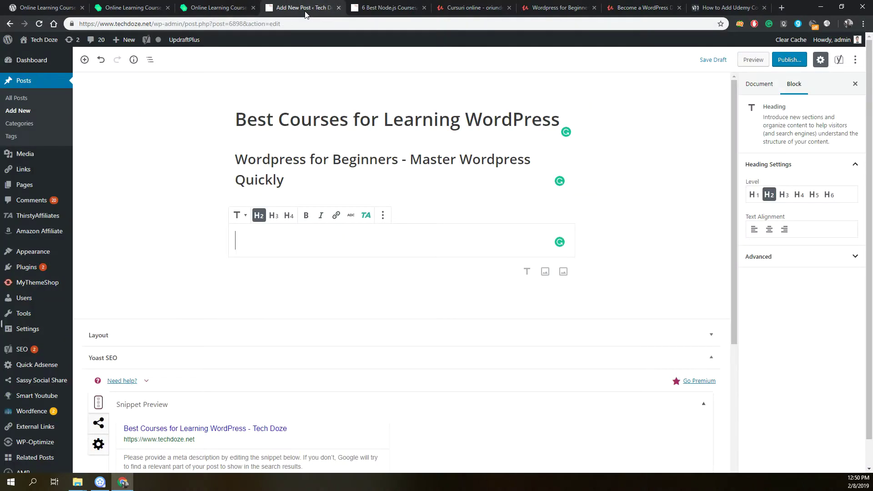
Paste the title into the block, undo a stray shortcode paste, and make it an H2 heading
{"action": "left_click", "coordinate": [305, 9]}
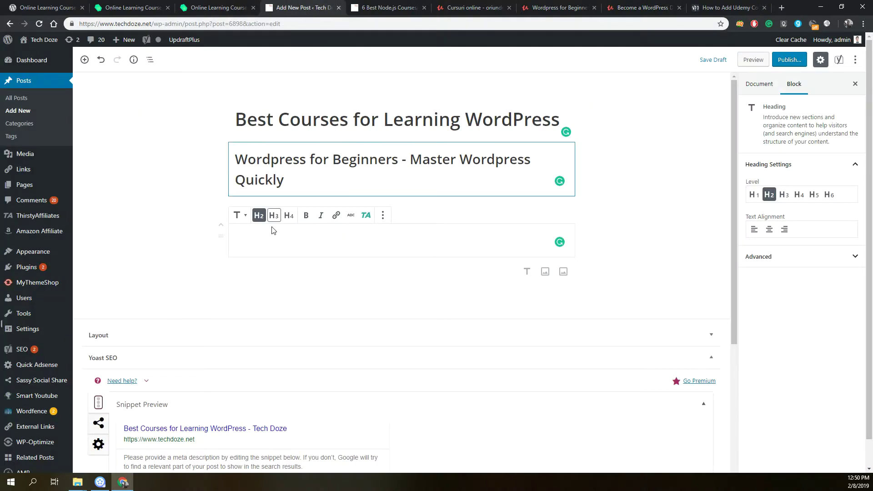
{"action": "left_click", "coordinate": [269, 234]}
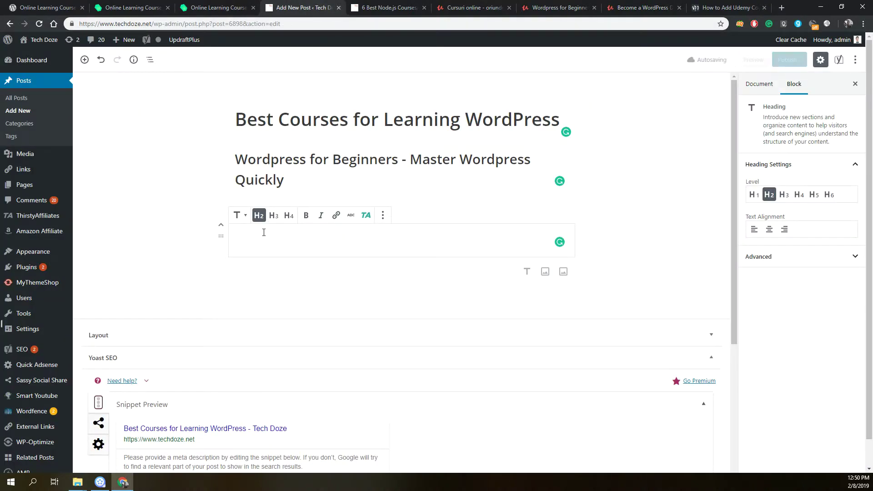
{"action": "key", "text": "ctrl+v"}
{"action": "left_click", "coordinate": [274, 246]}
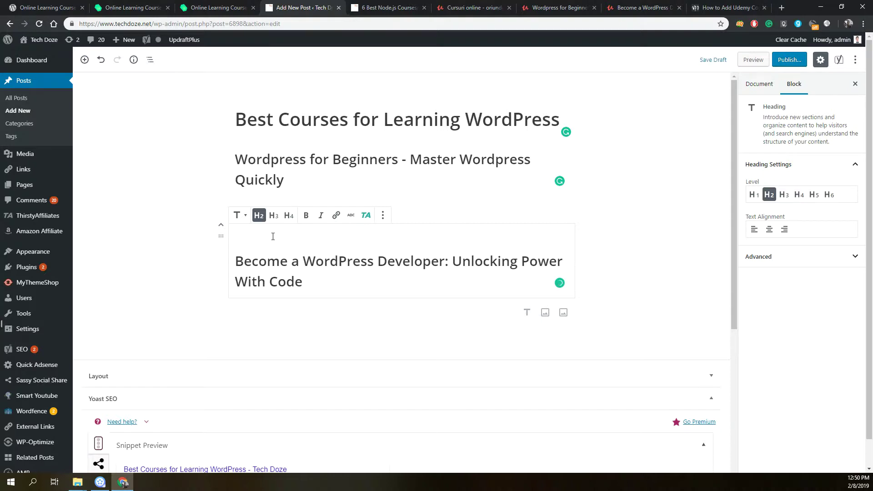
{"action": "key", "text": "ctrl+v"}
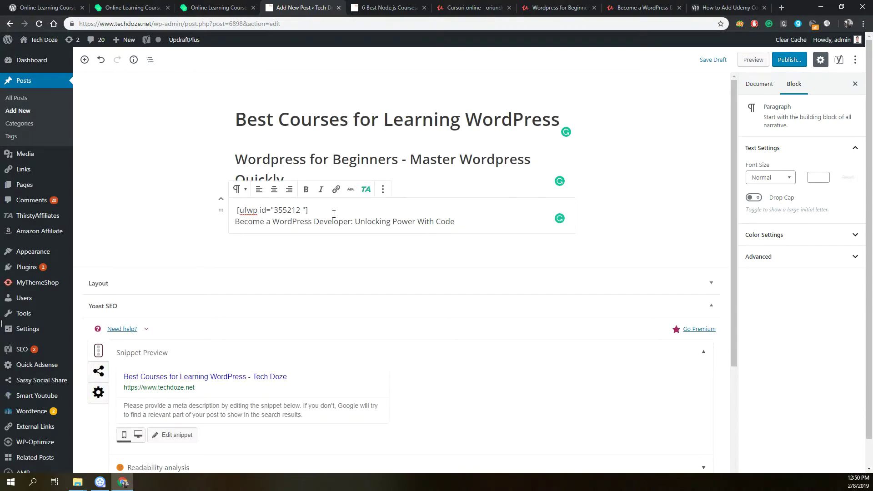
{"action": "key", "text": "ctrl+z"}
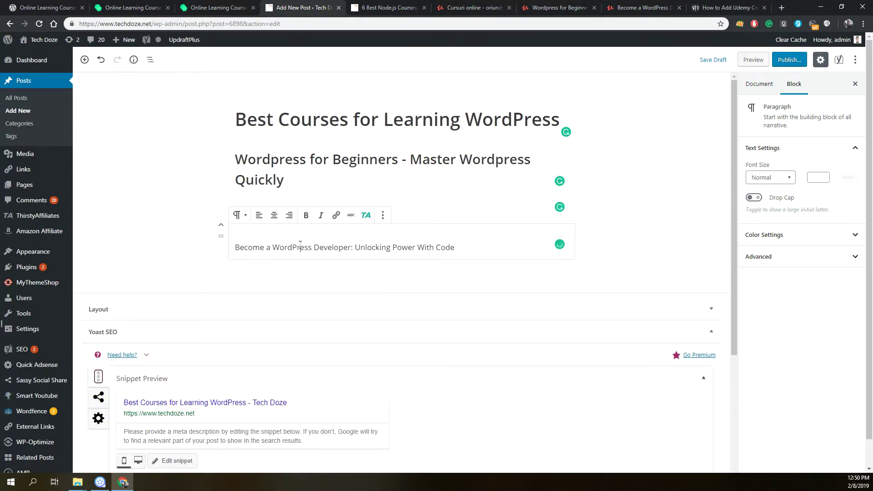
{"action": "left_click", "coordinate": [240, 215]}
{"action": "left_click", "coordinate": [257, 265]}
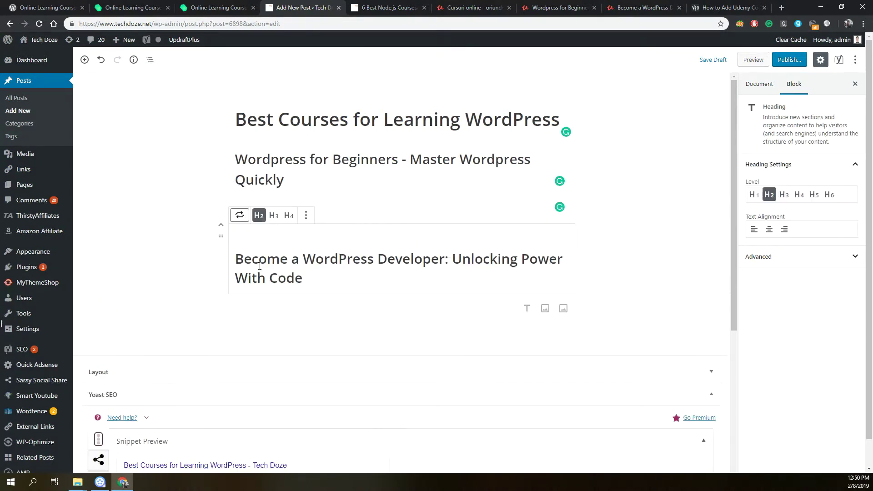
Restore the first [ufwp id="355212 "] shortcode and undo an accidental paste below the second heading
{"action": "key", "text": "ctrl+z"}
{"action": "left_click", "coordinate": [231, 314]}
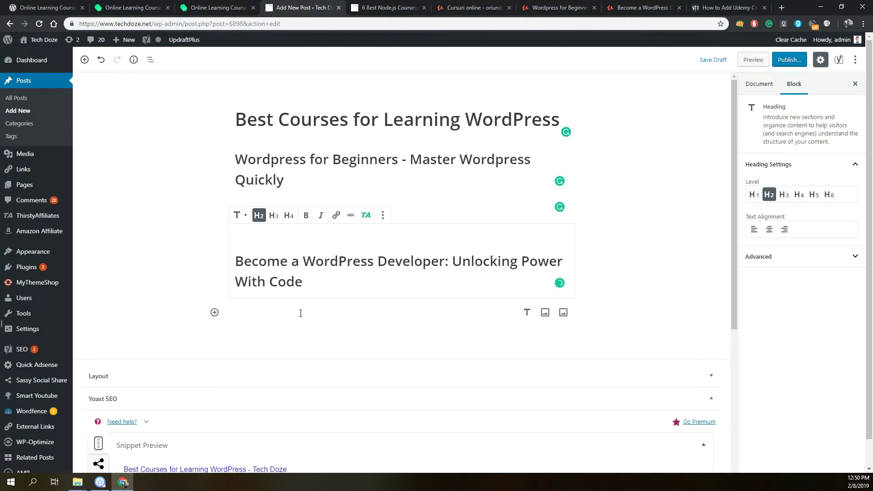
{"action": "triple_click", "coordinate": [268, 209]}
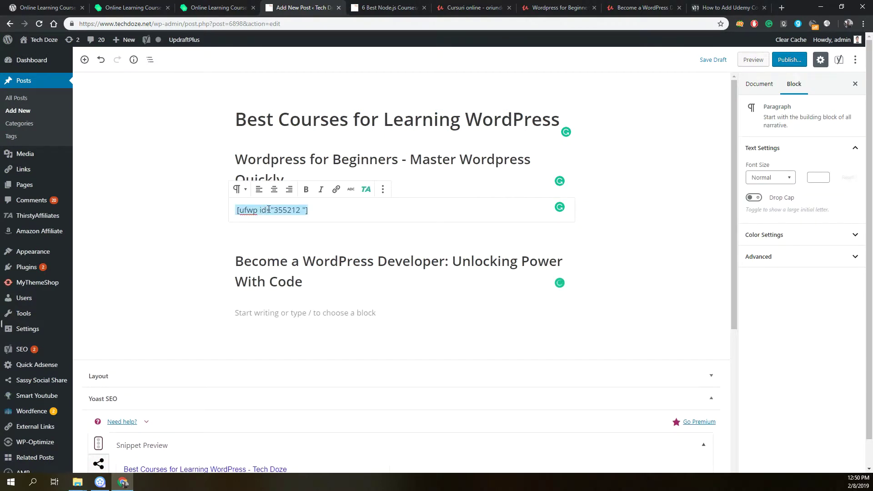
{"action": "left_click", "coordinate": [273, 309]}
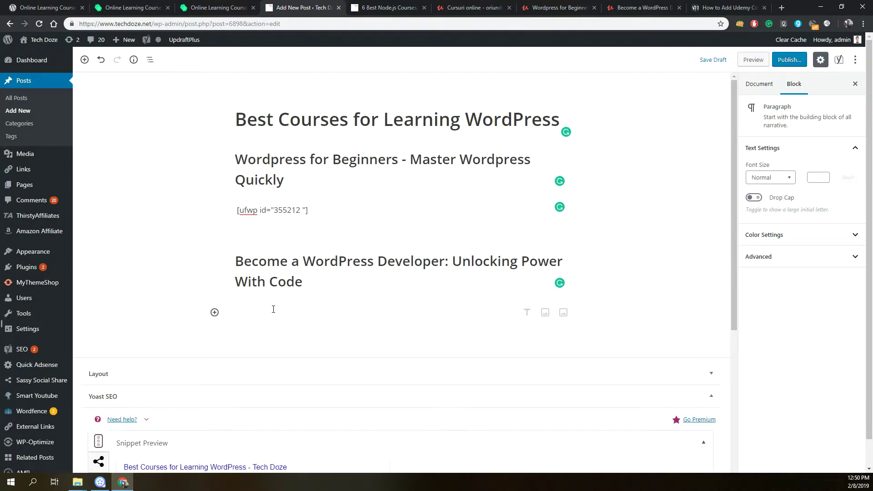
{"action": "key", "text": "ctrl+v"}
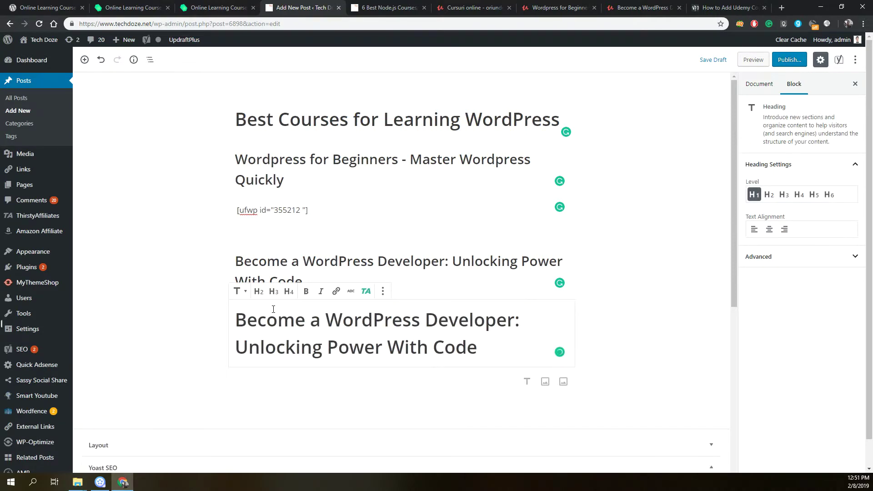
{"action": "key", "text": "ctrl+z"}
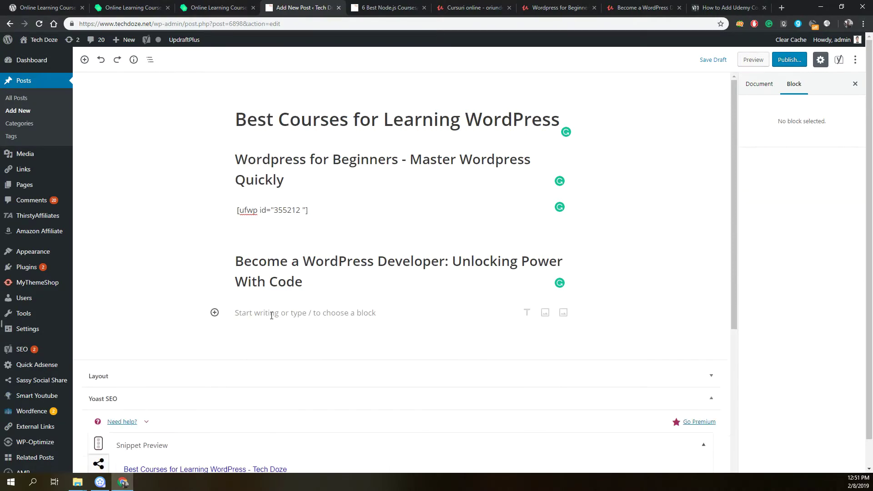
Copy the first shortcode and paste it into the empty paragraph beneath the second heading
{"action": "triple_click", "coordinate": [260, 208]}
{"action": "right_click", "coordinate": [261, 207]}
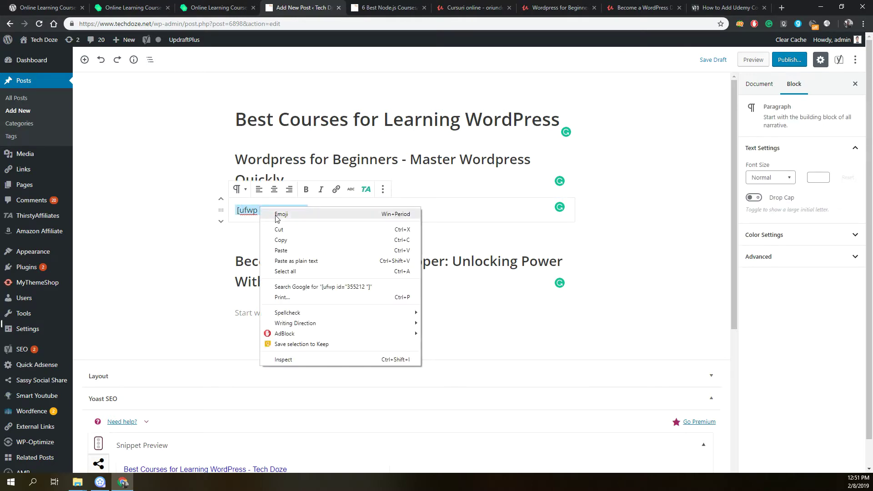
{"action": "left_click", "coordinate": [289, 237]}
{"action": "left_click", "coordinate": [256, 311]}
{"action": "right_click", "coordinate": [256, 311]}
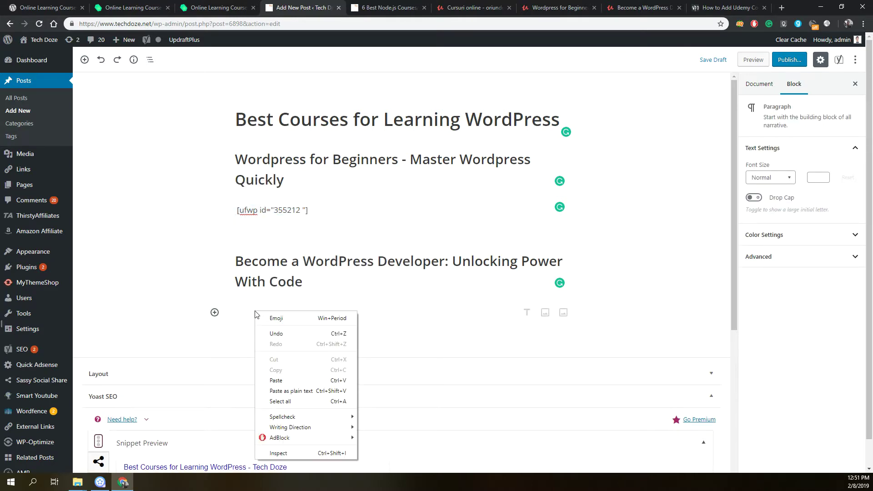
{"action": "left_click", "coordinate": [282, 377]}
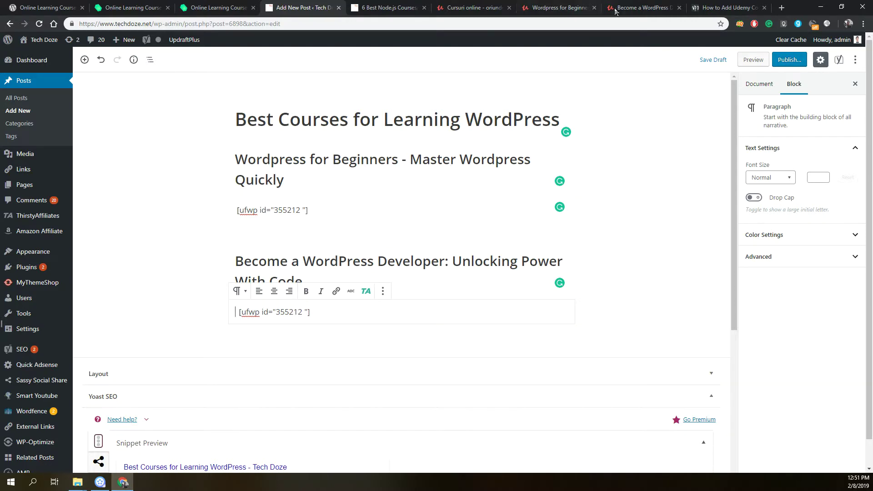
{"action": "left_click", "coordinate": [629, 11]}
Inspect the Become a WordPress Developer page markup and copy its data-course-id 1010586
{"action": "left_click_drag", "start_coordinate": [241, 119], "coordinate": [249, 119]}
{"action": "right_click", "coordinate": [253, 119]}
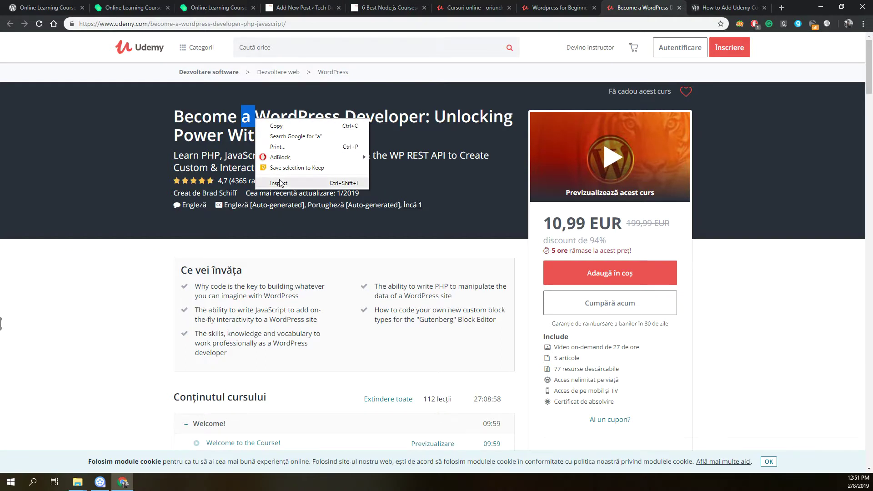
{"action": "left_click", "coordinate": [299, 132]}
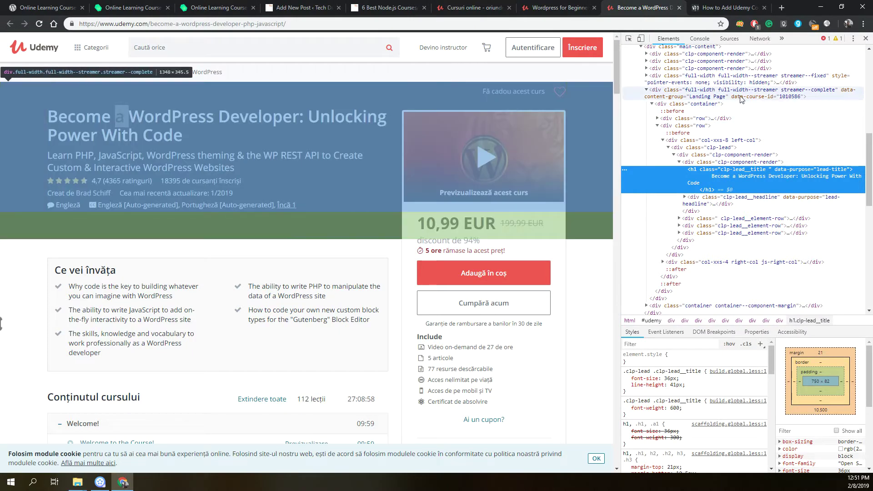
{"action": "left_click", "coordinate": [792, 95]}
{"action": "double_click", "coordinate": [787, 96]}
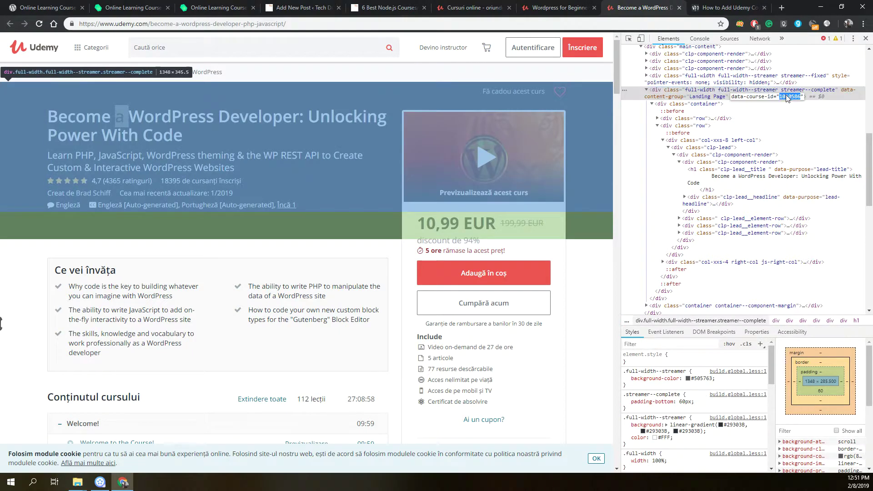
{"action": "right_click", "coordinate": [787, 98]}
{"action": "left_click", "coordinate": [768, 127]}
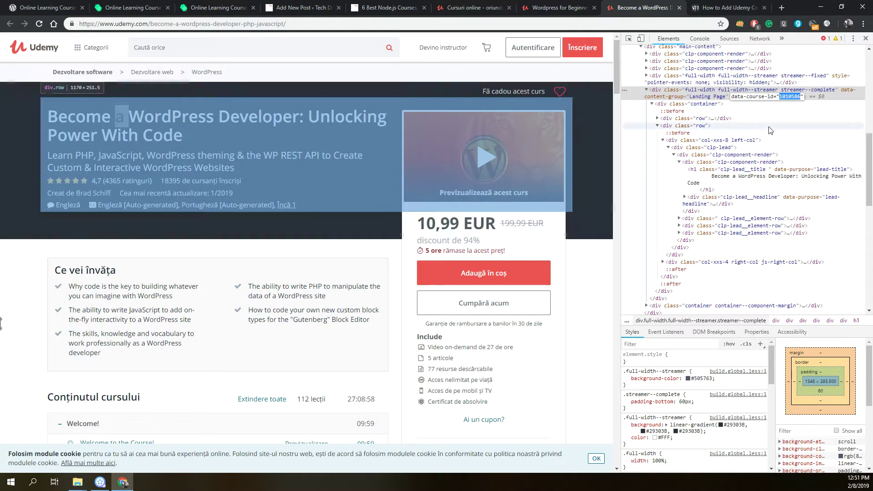
Change the second shortcode's ID from 355212 to 1010586, removing the extra line break and space
{"action": "left_click", "coordinate": [302, 7]}
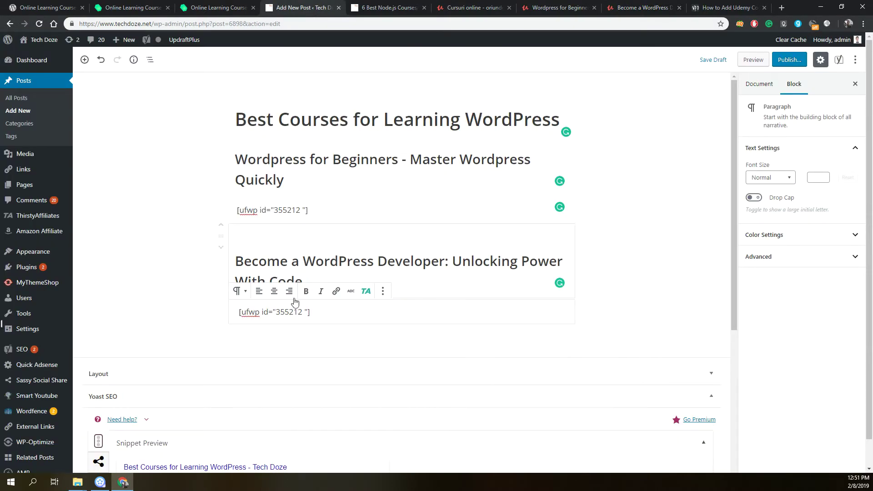
{"action": "double_click", "coordinate": [286, 314]}
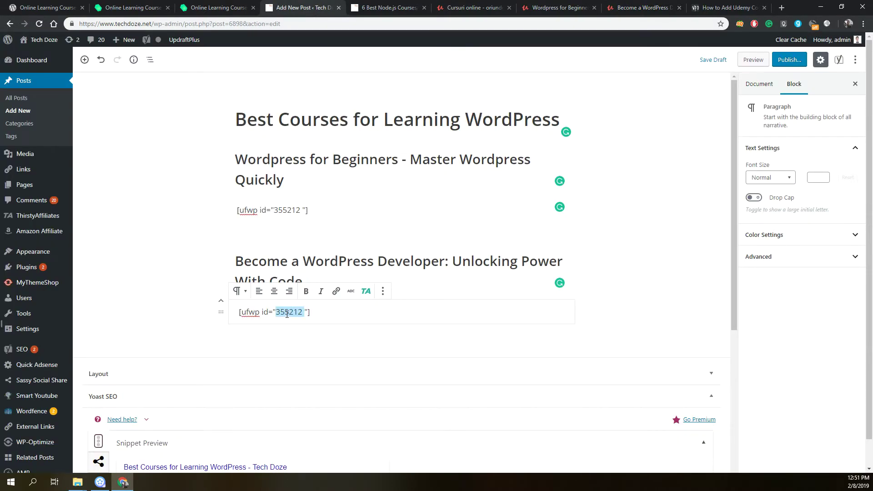
{"action": "key", "text": "ctrl+v"}
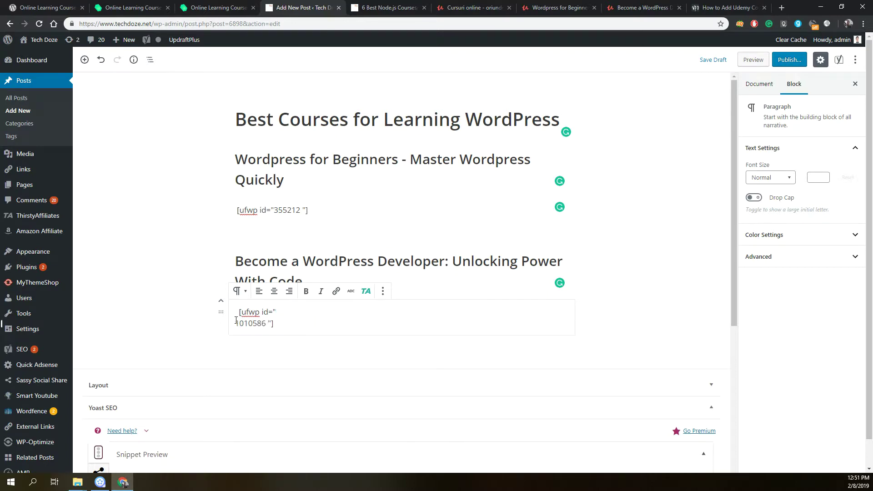
{"action": "left_click", "coordinate": [236, 323]}
{"action": "key", "text": "BackSpace"}
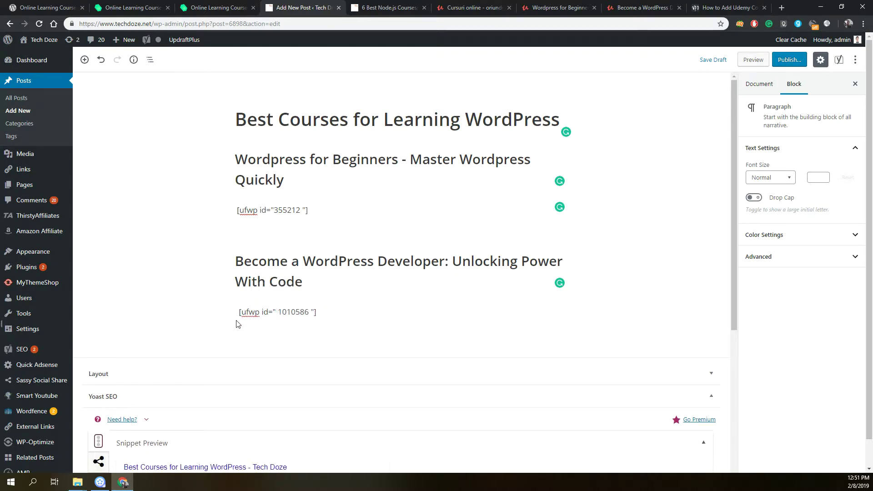
{"action": "key", "text": "Delete"}
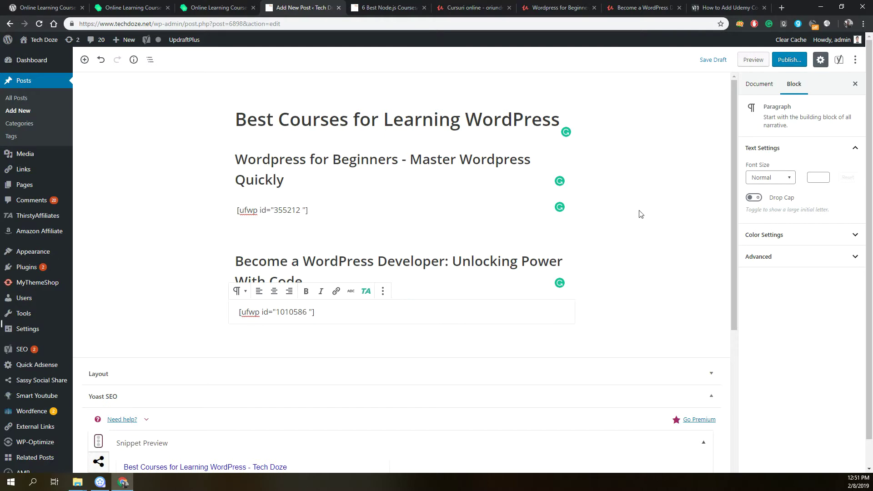
{"action": "left_click", "coordinate": [639, 213]}
{"action": "scroll", "coordinate": [469, 200], "scroll_direction": "down", "scroll_amount": 1}
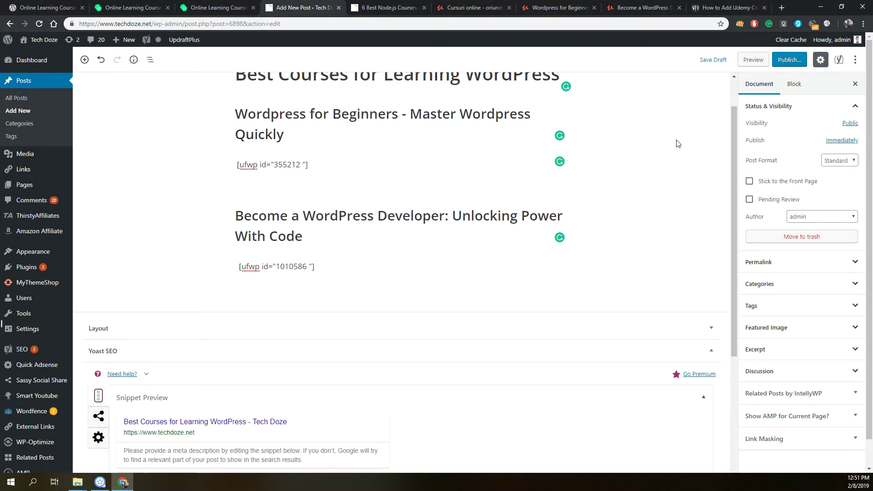
Preview the post to see both shortcodes render as Udemy course cards under their headings
{"action": "left_click", "coordinate": [746, 63]}
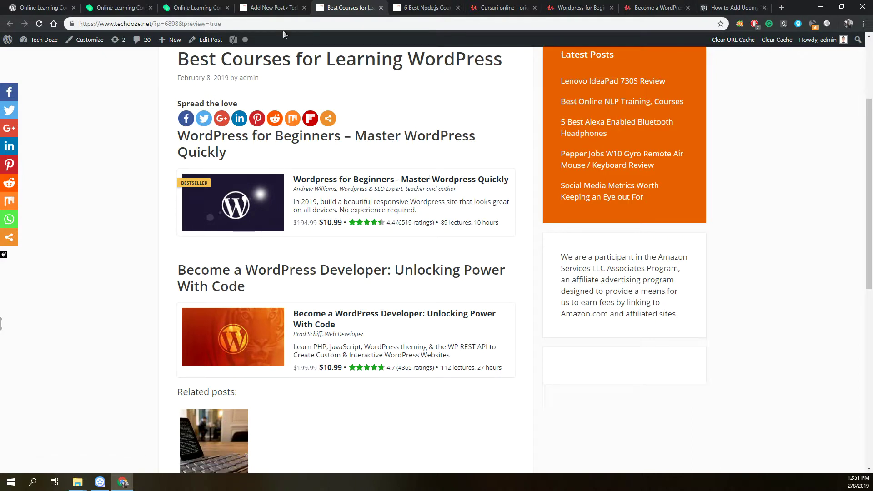
Add an H2 heading 'Other Nice Wordpress Courses' after the second shortcode, with an empty paragraph below
{"action": "left_click", "coordinate": [282, 8]}
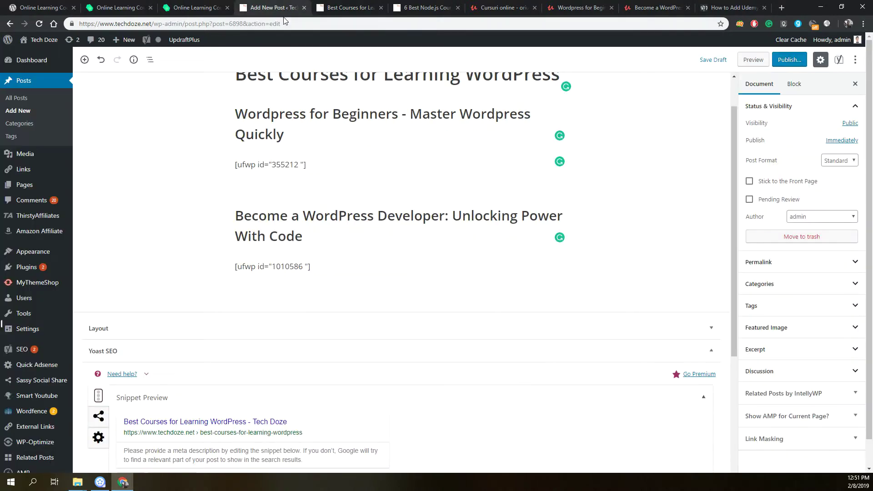
{"action": "left_click", "coordinate": [320, 267]}
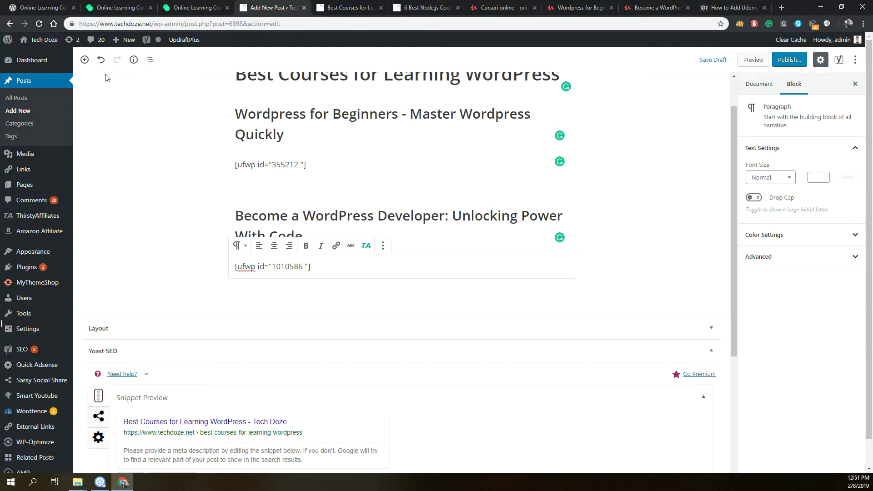
{"action": "left_click", "coordinate": [85, 60]}
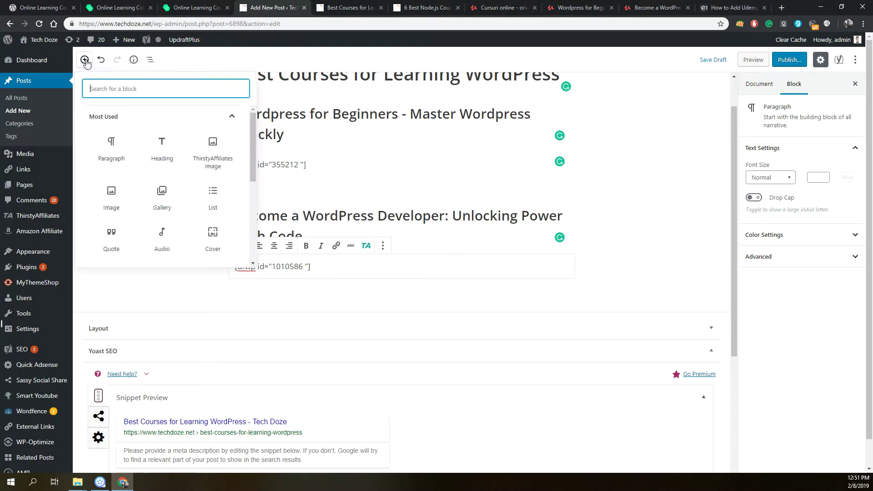
{"action": "left_click", "coordinate": [159, 141]}
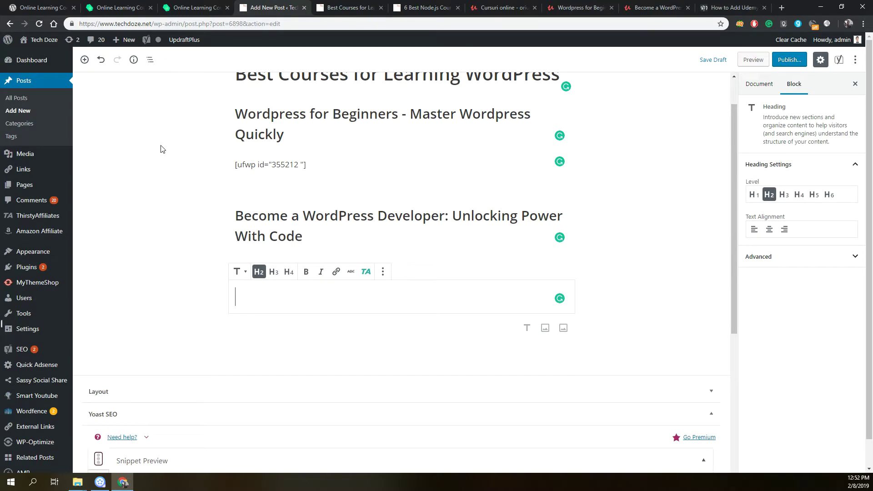
{"action": "key", "text": "ctrl+v"}
{"action": "type", "text": "Othe"}
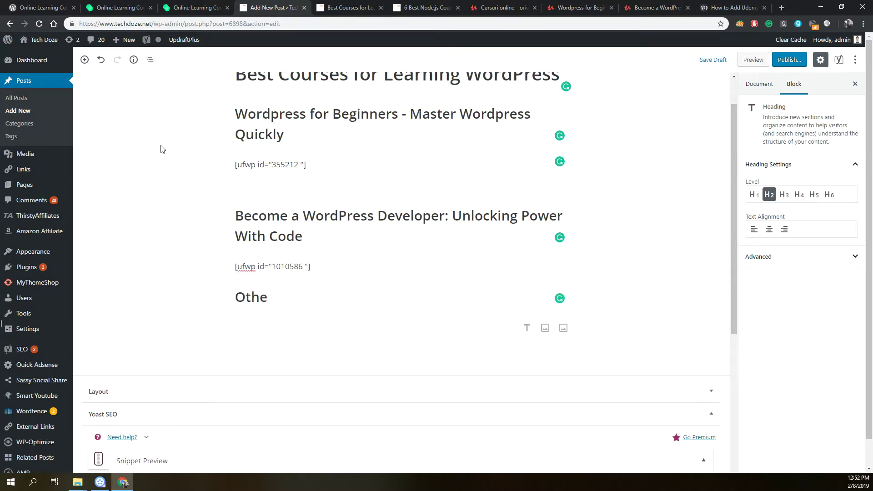
{"action": "type", "text": "r Nice Wor"}
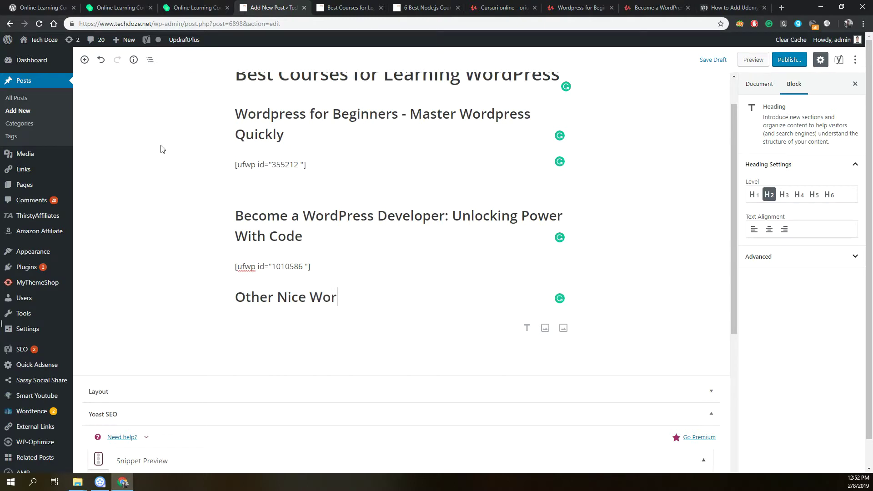
{"action": "type", "text": "dpress Courses"}
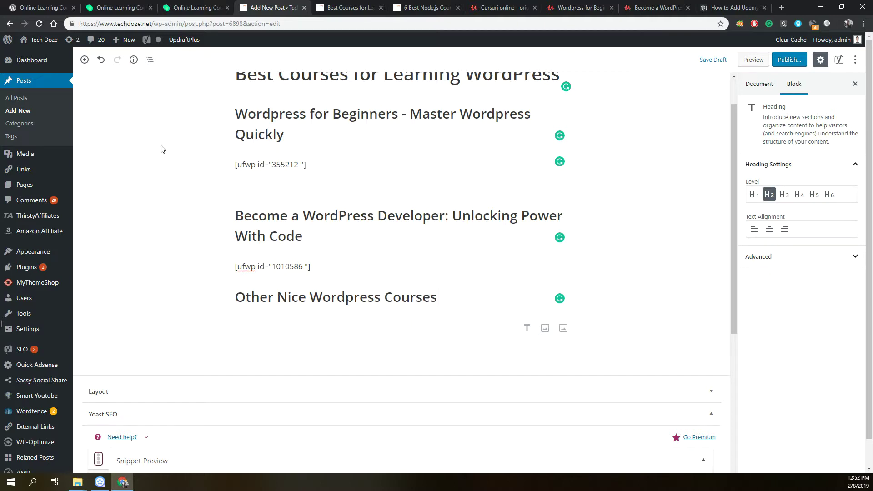
{"action": "key", "text": "Return"}
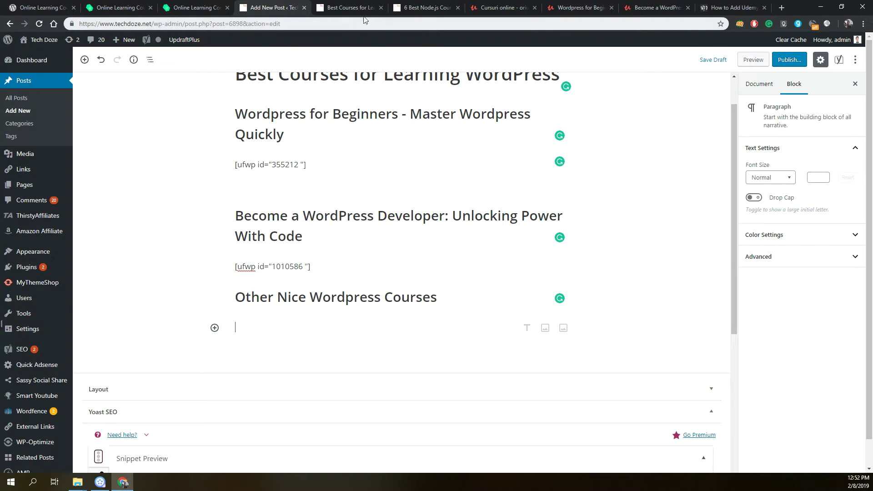
Copy the grid shortcode [ufwp search="css" items="3" template="grid" grid="3"] from the KryptoniteWP demo page
{"action": "left_click", "coordinate": [196, 8]}
{"action": "scroll", "coordinate": [448, 214], "scroll_direction": "down", "scroll_amount": 5}
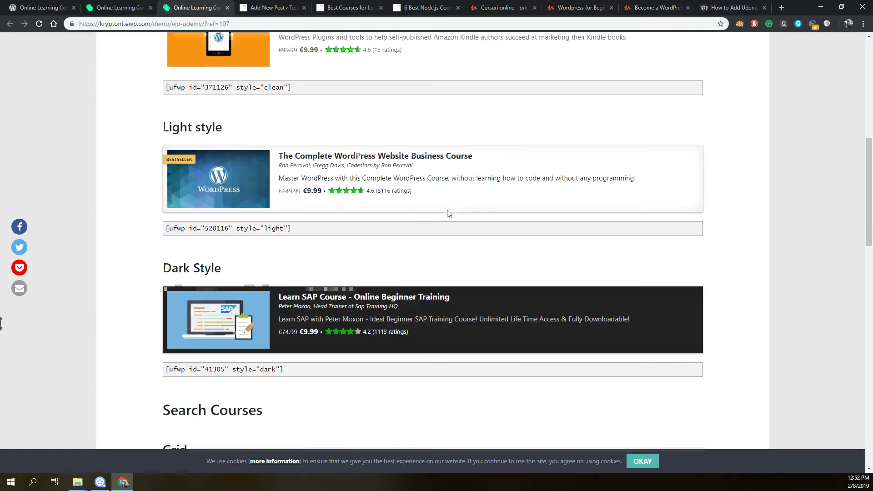
{"action": "scroll", "coordinate": [448, 214], "scroll_direction": "down", "scroll_amount": 7}
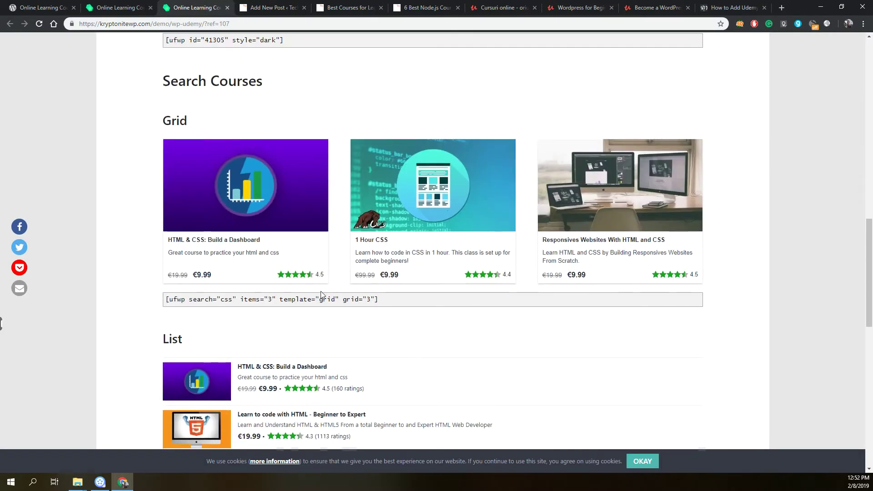
{"action": "double_click", "coordinate": [292, 301]}
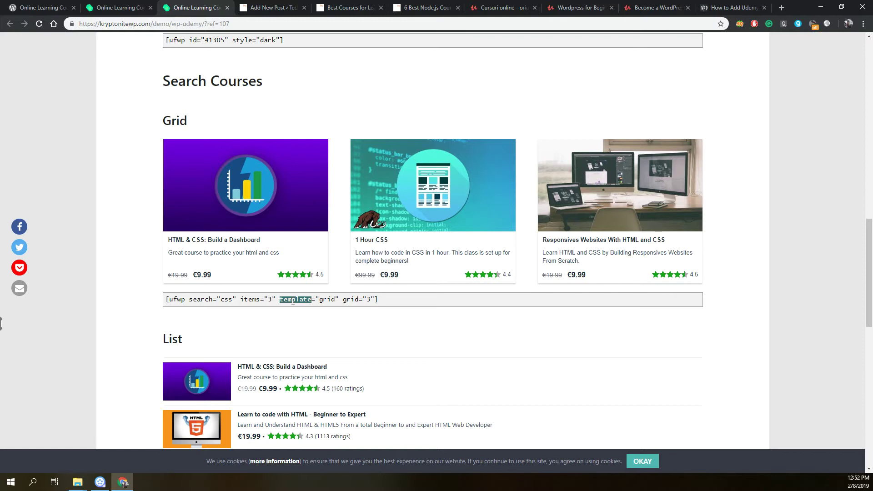
{"action": "triple_click", "coordinate": [293, 301]}
{"action": "right_click", "coordinate": [293, 302]}
{"action": "left_click", "coordinate": [318, 309]}
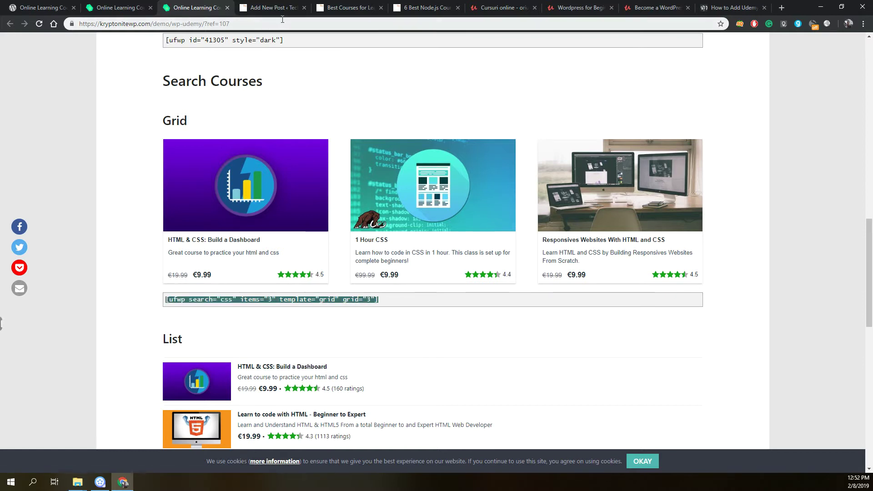
{"action": "left_click", "coordinate": [272, 8]}
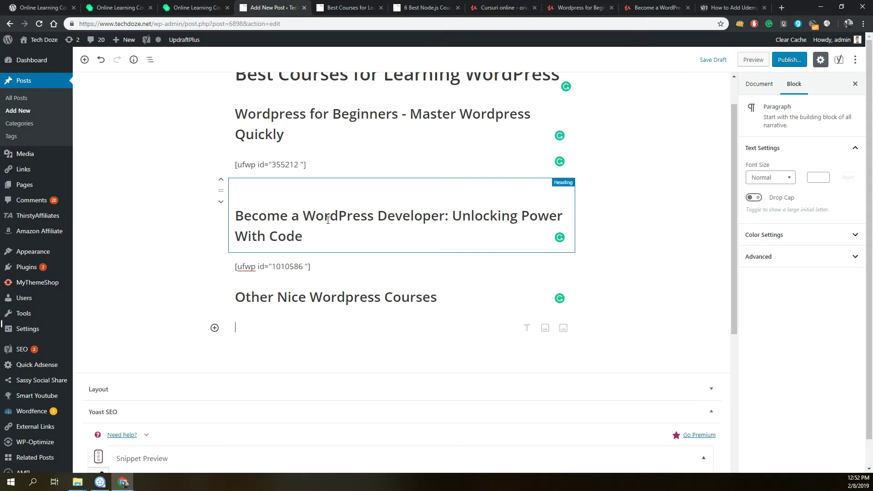
Paste the grid shortcode and change its search term to 'wordpress': [ufwp search="wordpress" items="3" template="grid" grid="3"]
{"action": "key", "text": "ctrl+v"}
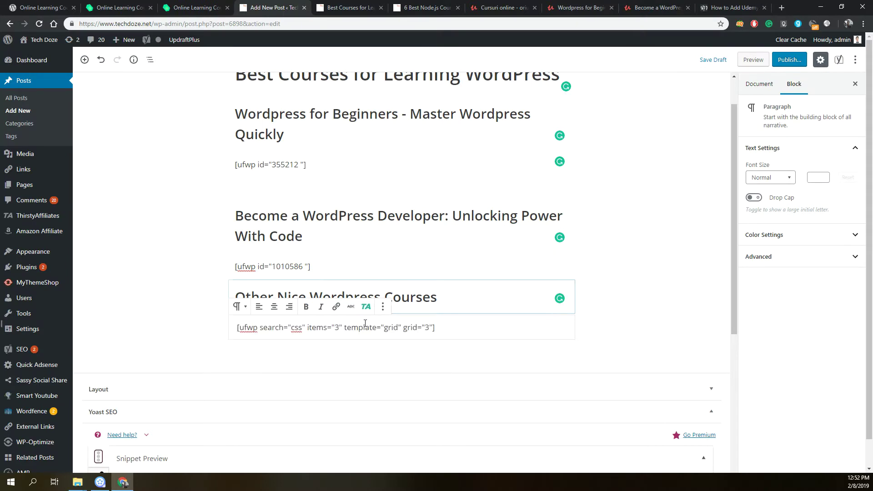
{"action": "double_click", "coordinate": [296, 327]}
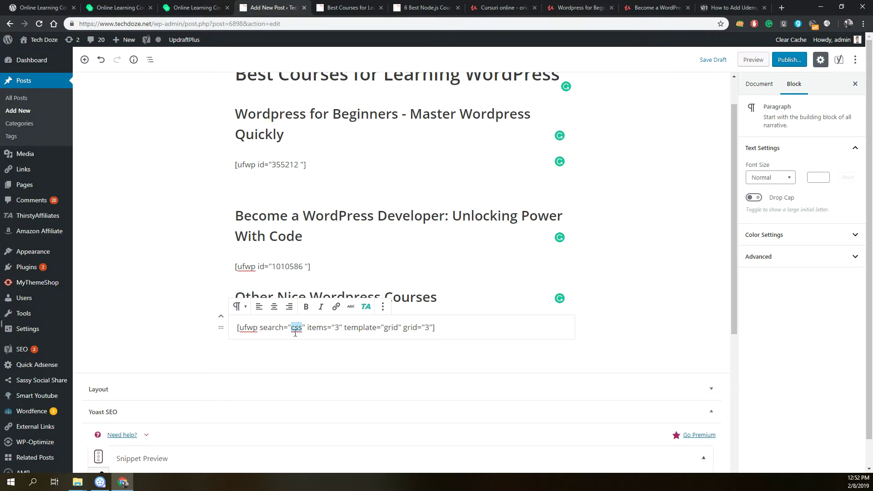
{"action": "type", "text": "wordpre"}
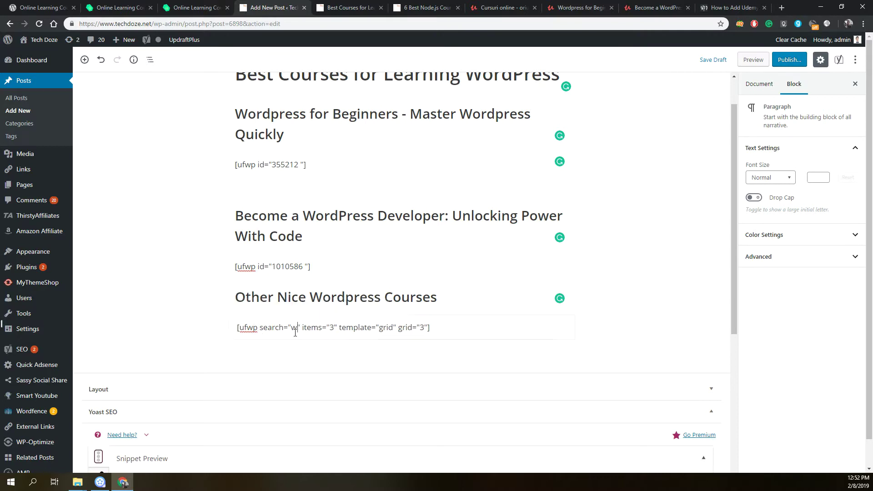
{"action": "type", "text": "ss"}
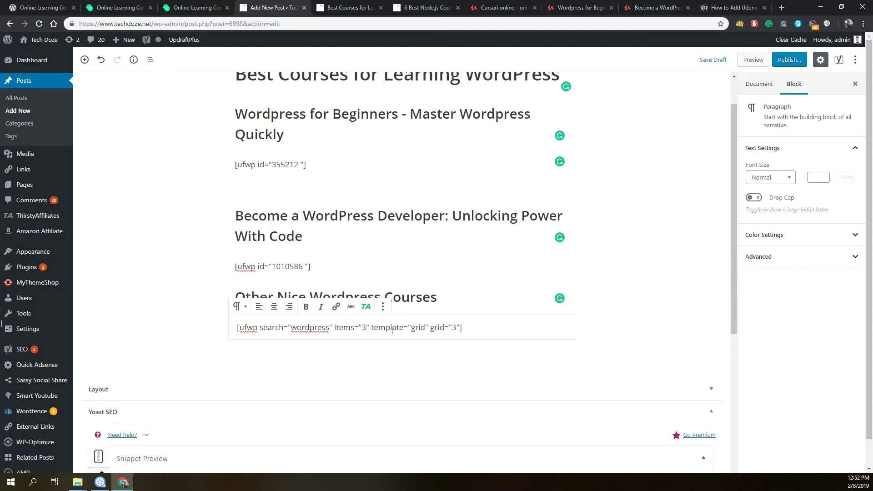
{"action": "left_click", "coordinate": [605, 286]}
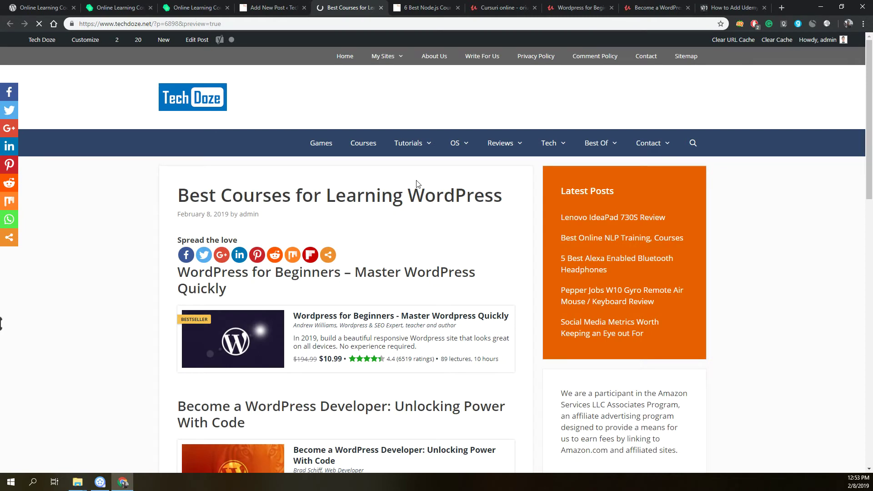
{"action": "scroll", "coordinate": [417, 183], "scroll_direction": "down", "scroll_amount": 10}
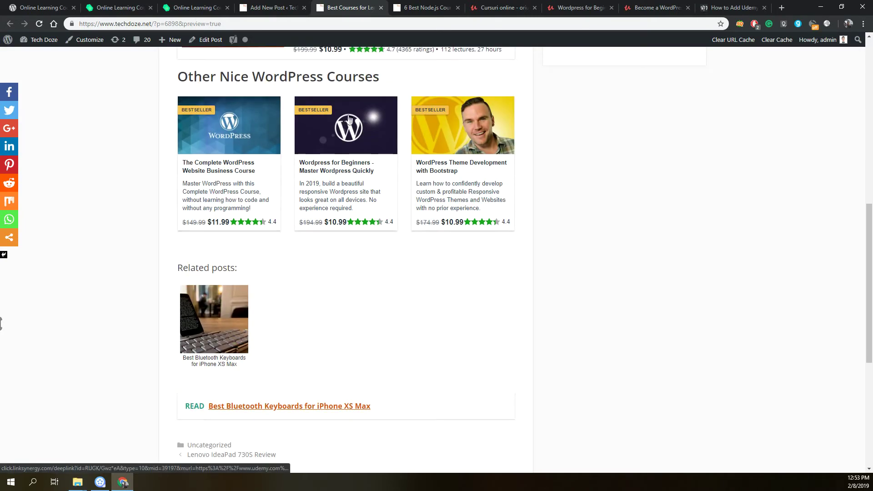
{"action": "scroll", "coordinate": [345, 182], "scroll_direction": "up", "scroll_amount": 2}
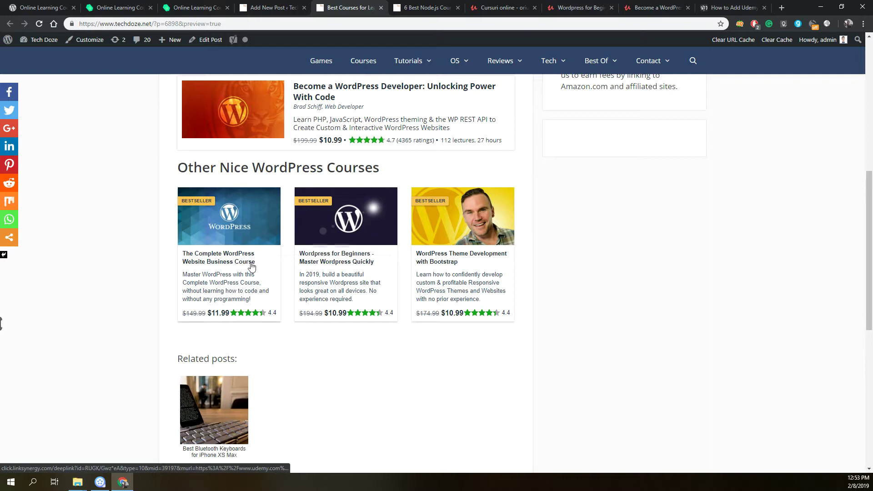
{"action": "left_click", "coordinate": [275, 10]}
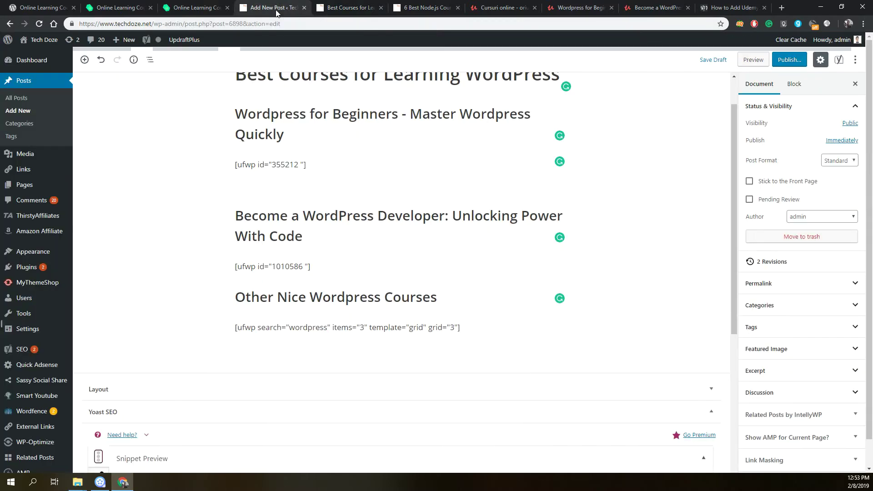
Go to Appearance > Widgets in the admin sidebar
{"action": "scroll", "coordinate": [214, 172], "scroll_direction": "down", "scroll_amount": 1}
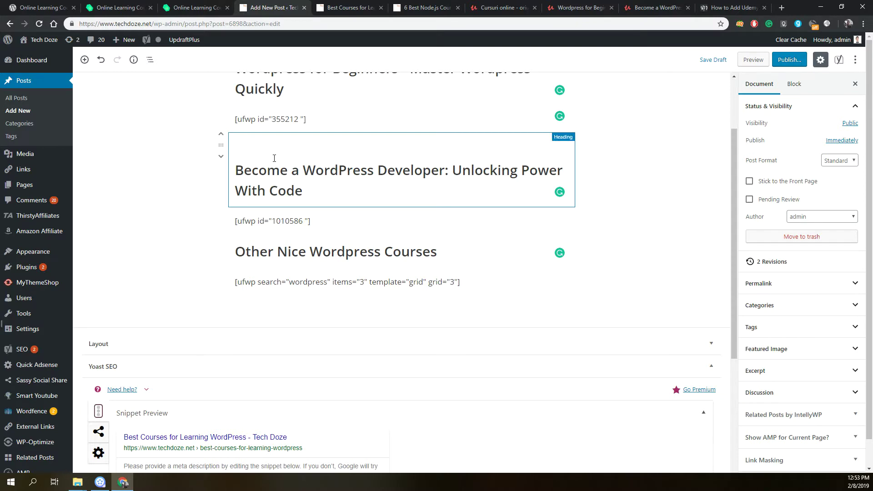
{"action": "mouse_move", "coordinate": [41, 257]}
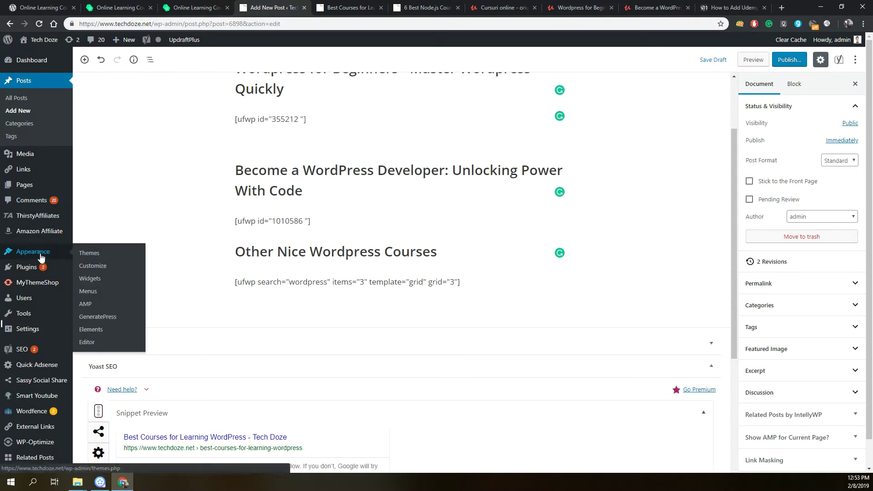
{"action": "left_click", "coordinate": [100, 279]}
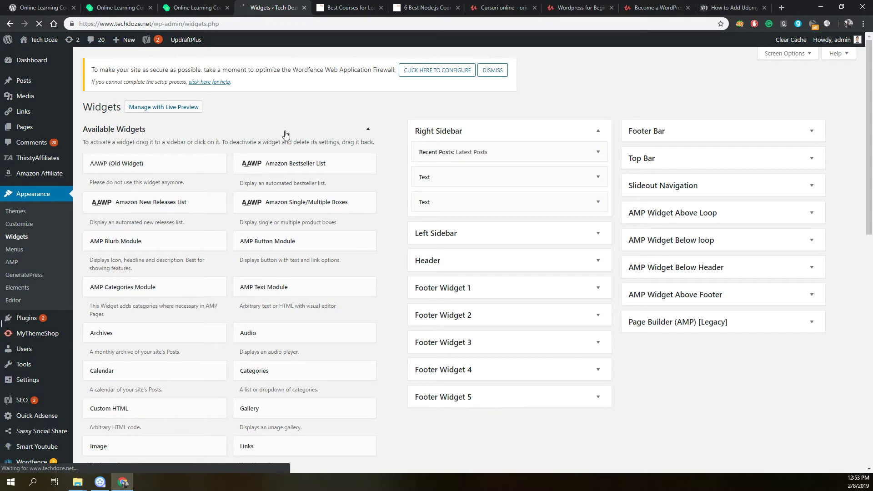
Drag the UFWP - Search widget into the Right Sidebar, below the Text widgets
{"action": "scroll", "coordinate": [218, 220], "scroll_direction": "down", "scroll_amount": 3}
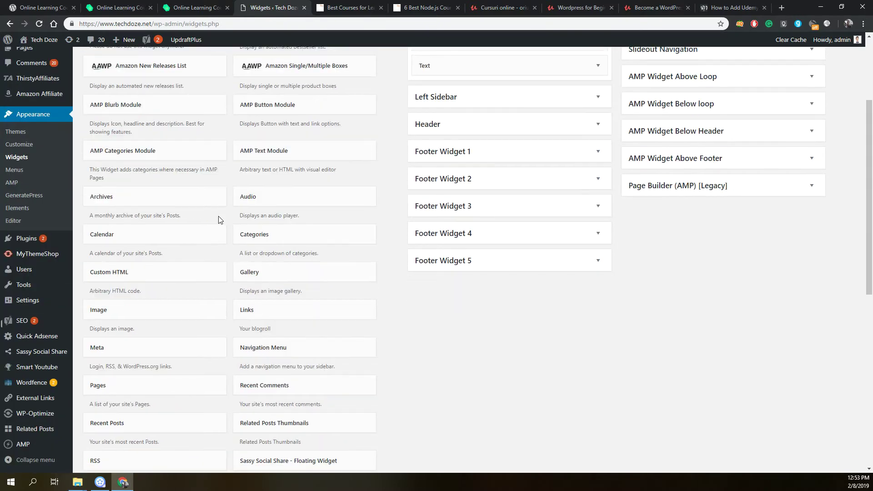
{"action": "scroll", "coordinate": [218, 220], "scroll_direction": "down", "scroll_amount": 5}
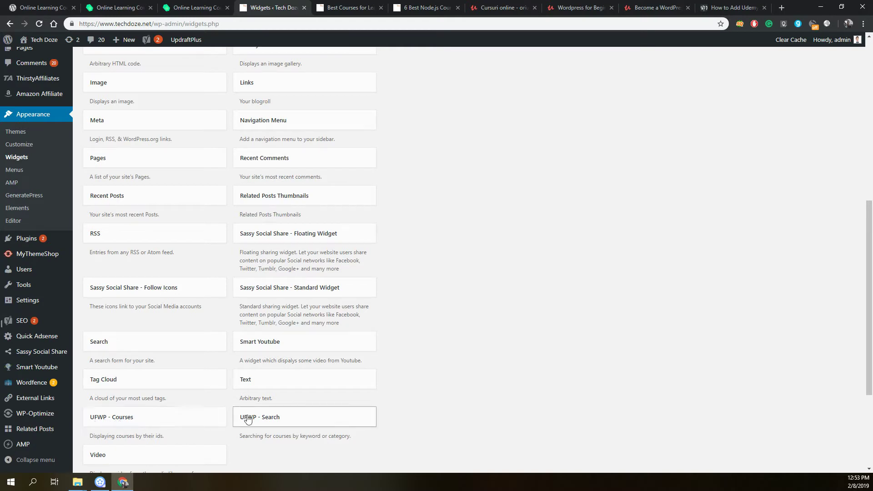
{"action": "left_click_drag", "start_coordinate": [271, 416], "coordinate": [477, 216]}
{"action": "scroll", "coordinate": [406, 366], "scroll_direction": "up", "scroll_amount": 8}
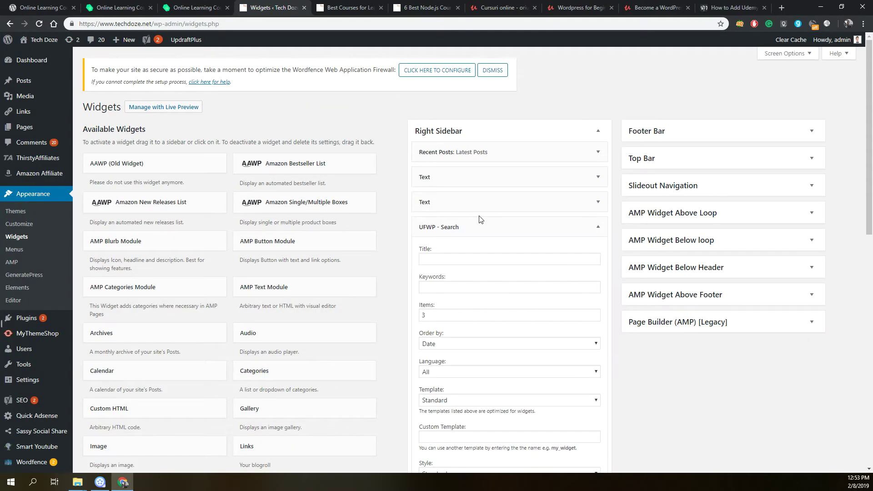
Enter 'wordpress' as the widget's keywords and order its courses by Sales
{"action": "left_click", "coordinate": [443, 258]}
{"action": "left_click", "coordinate": [450, 285]}
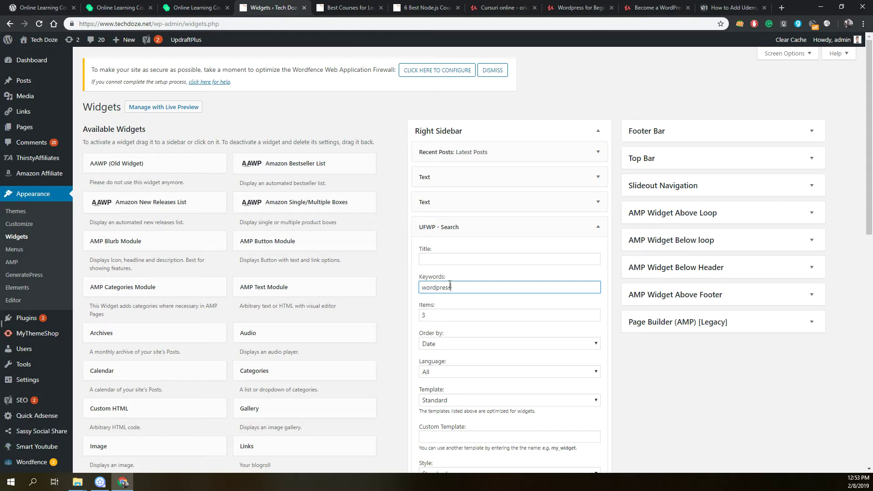
{"action": "scroll", "coordinate": [450, 284], "scroll_direction": "down", "scroll_amount": 1}
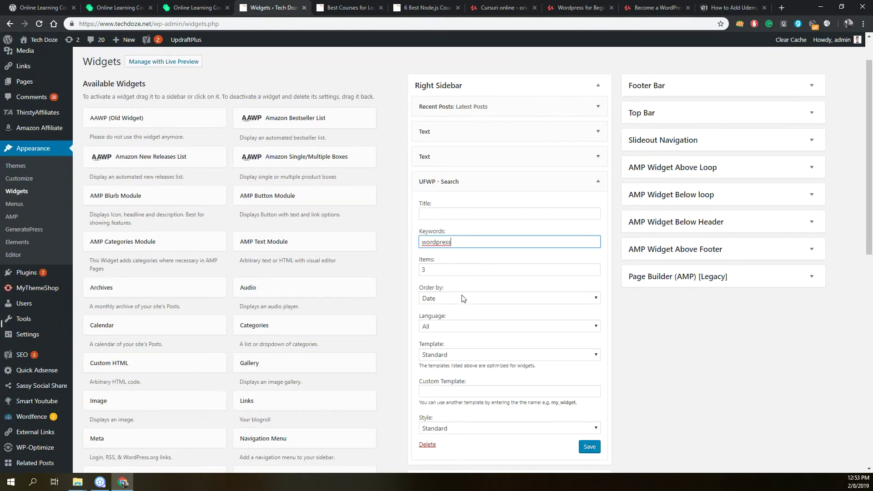
{"action": "left_click", "coordinate": [463, 298]}
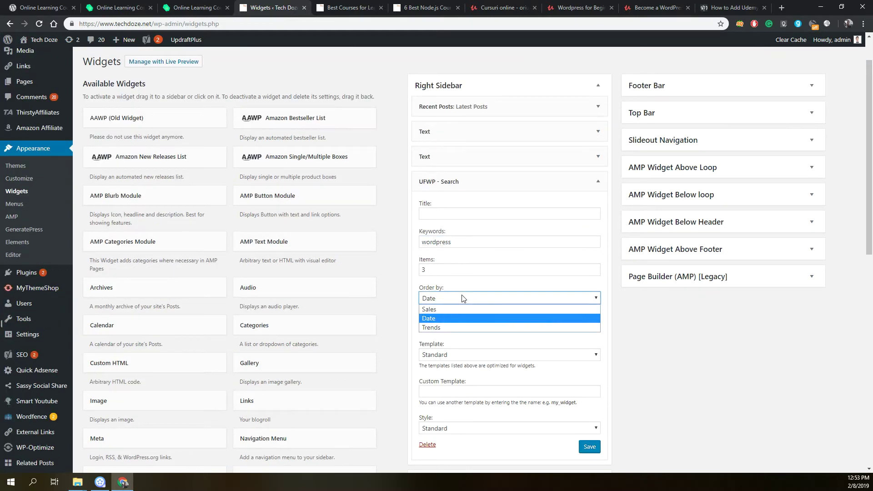
{"action": "left_click", "coordinate": [444, 309]}
{"action": "scroll", "coordinate": [464, 294], "scroll_direction": "down", "scroll_amount": 1}
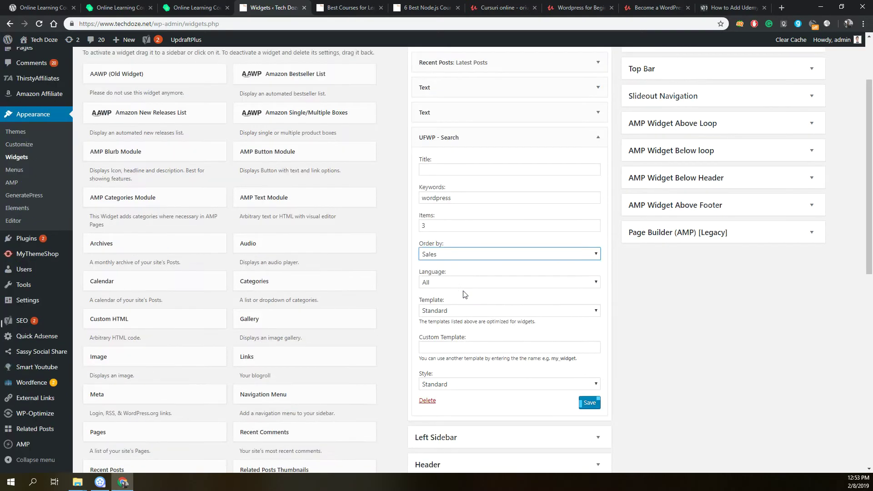
Choose the Small template and Clean style, save the widget, and return to the Node.js post
{"action": "left_click", "coordinate": [455, 307]}
{"action": "left_click", "coordinate": [442, 328]}
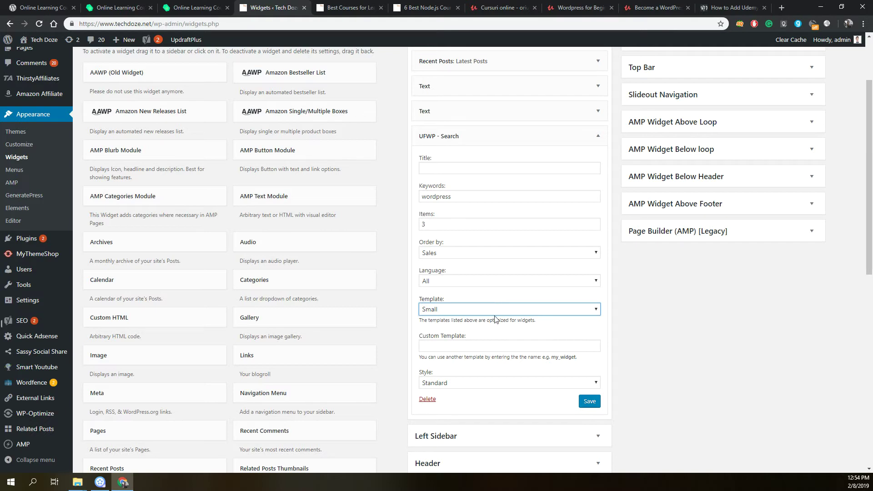
{"action": "left_click", "coordinate": [480, 383]}
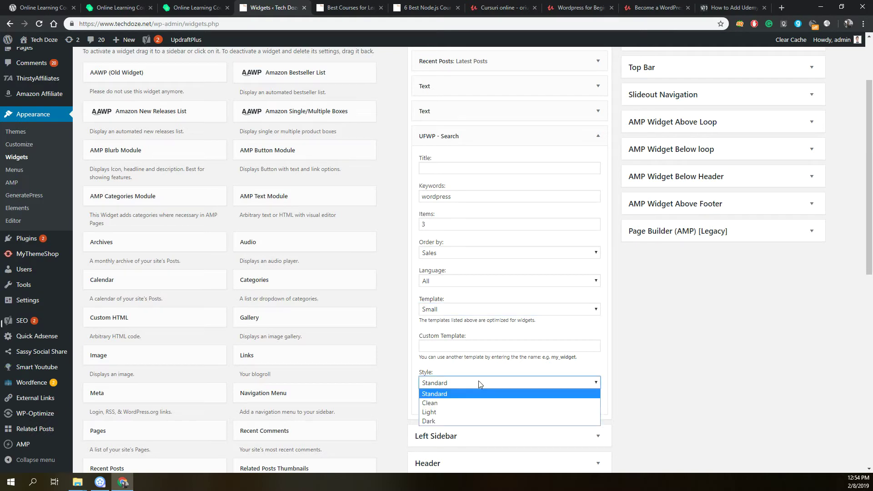
{"action": "left_click", "coordinate": [455, 402]}
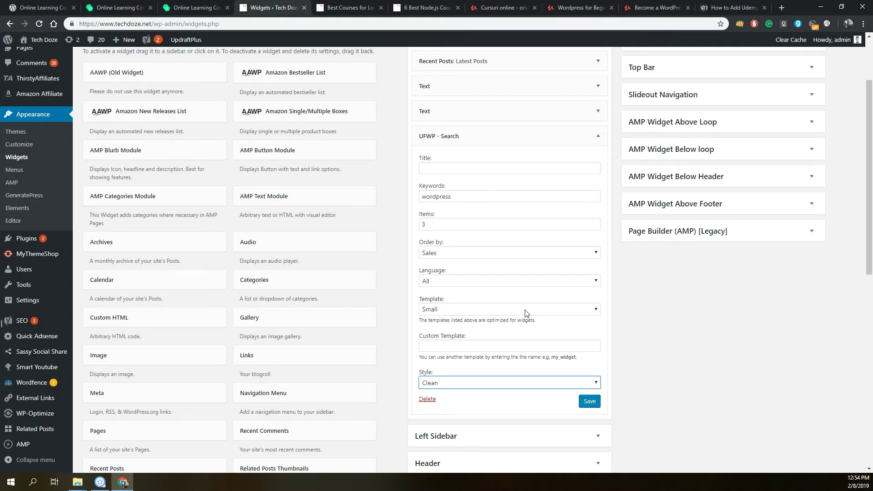
{"action": "scroll", "coordinate": [572, 346], "scroll_direction": "down", "scroll_amount": 1}
{"action": "left_click", "coordinate": [589, 356]}
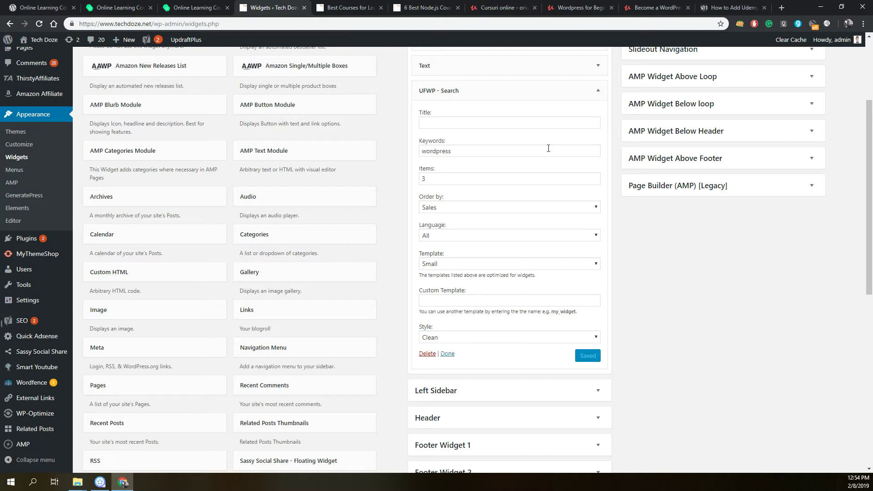
{"action": "left_click", "coordinate": [427, 7]}
Reload the live Node.js courses post and scroll up to check the sidebar course widget
{"action": "scroll", "coordinate": [409, 61], "scroll_direction": "up", "scroll_amount": 4}
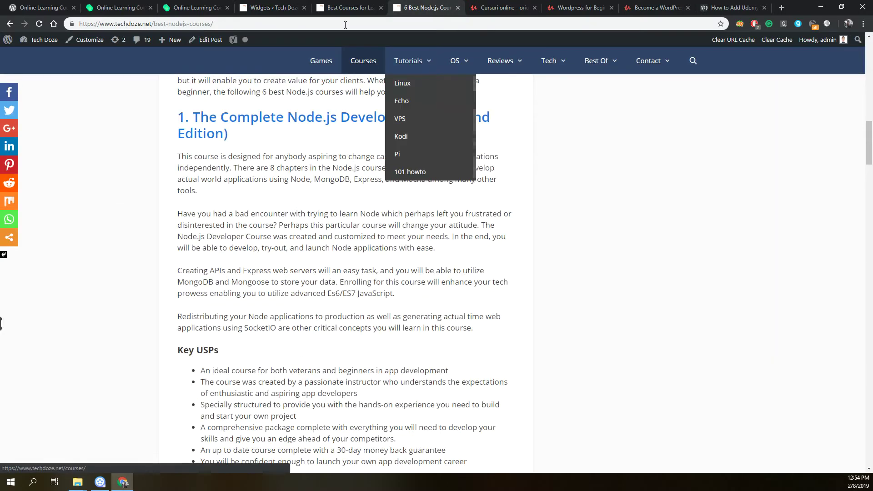
{"action": "left_click", "coordinate": [272, 21]}
{"action": "key", "text": "Return"}
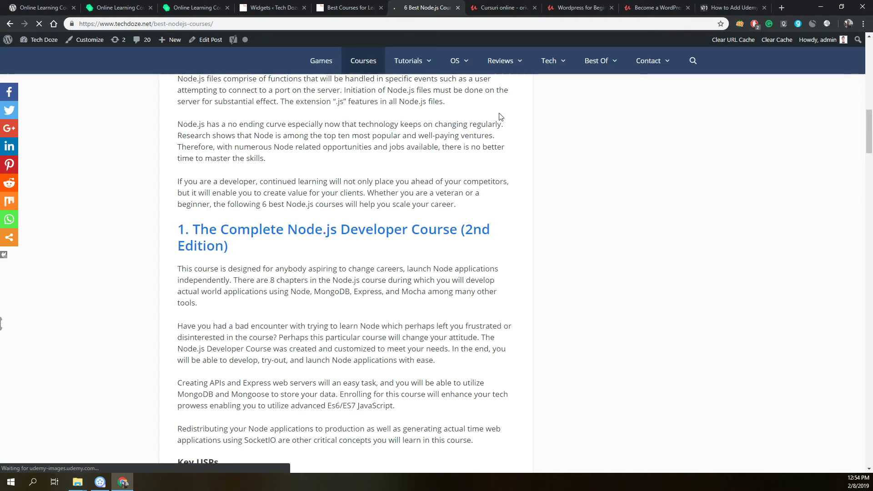
{"action": "scroll", "coordinate": [499, 116], "scroll_direction": "up", "scroll_amount": 9}
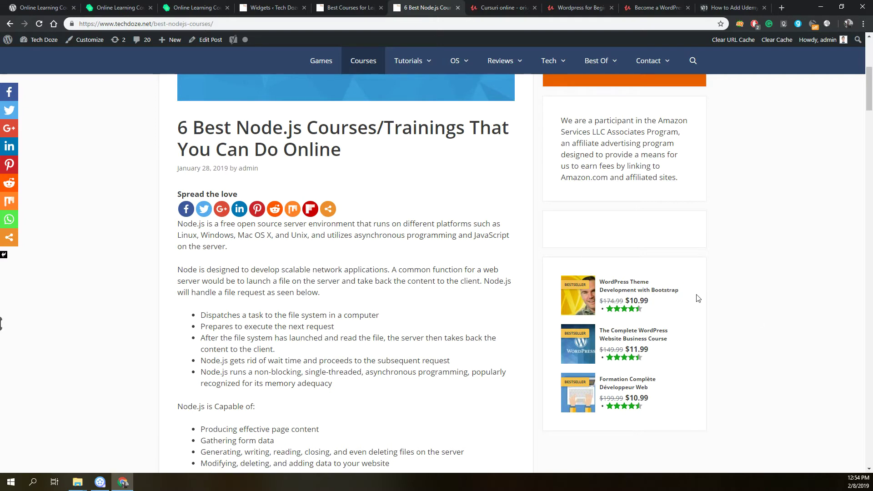
{"action": "scroll", "coordinate": [370, 107], "scroll_direction": "up", "scroll_amount": 3}
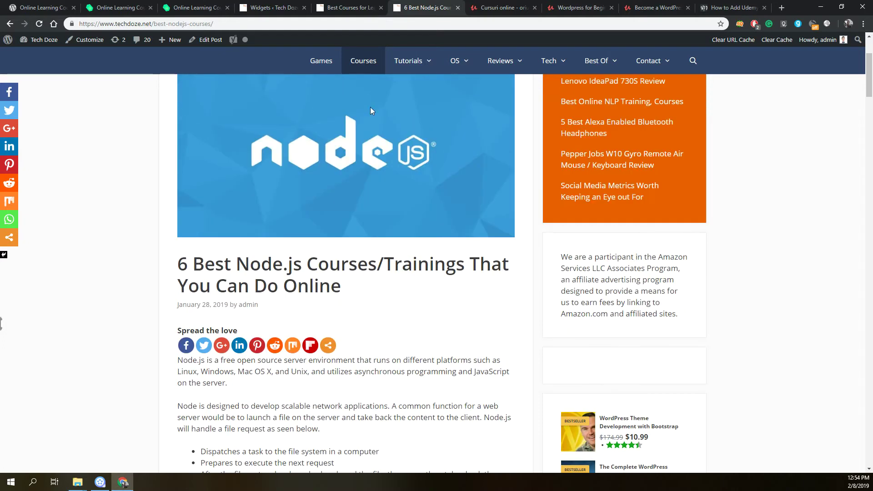
View the Online Learning Courses Pro plugin page, then go back to the Node.js post
{"action": "left_click", "coordinate": [133, 10]}
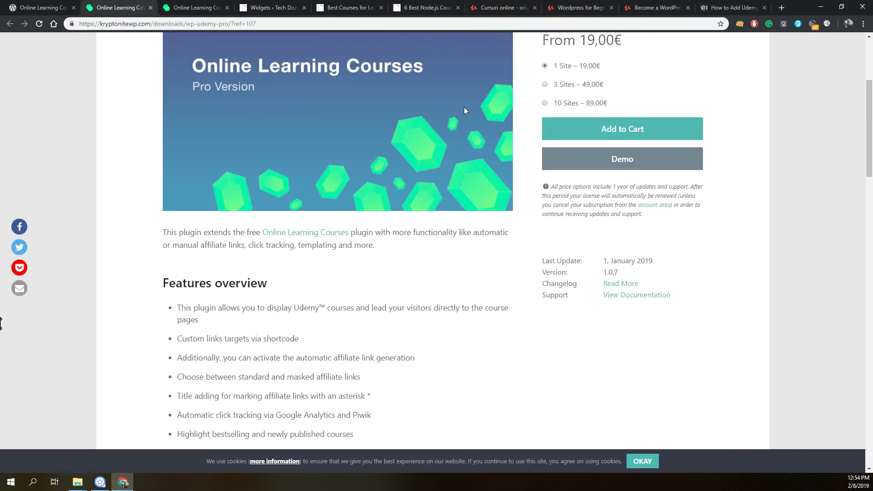
{"action": "scroll", "coordinate": [579, 138], "scroll_direction": "up", "scroll_amount": 2}
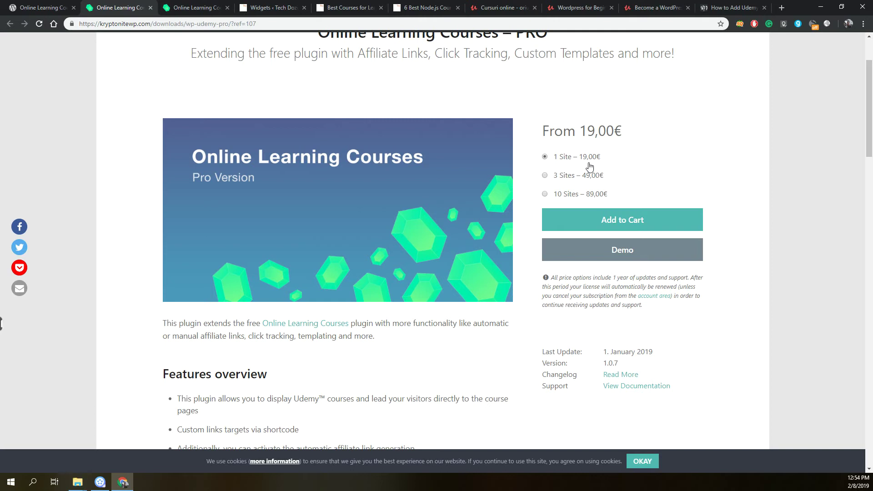
{"action": "left_click", "coordinate": [431, 7]}
{"action": "left_click", "coordinate": [228, 25]}
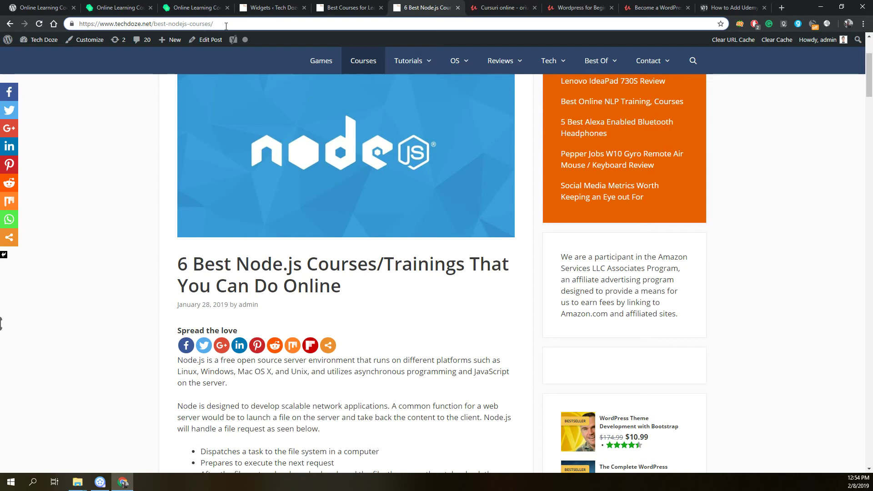
Load the AMP version of the Node.js post by appending AMP to its URL
{"action": "type", "text": "AMP/"}
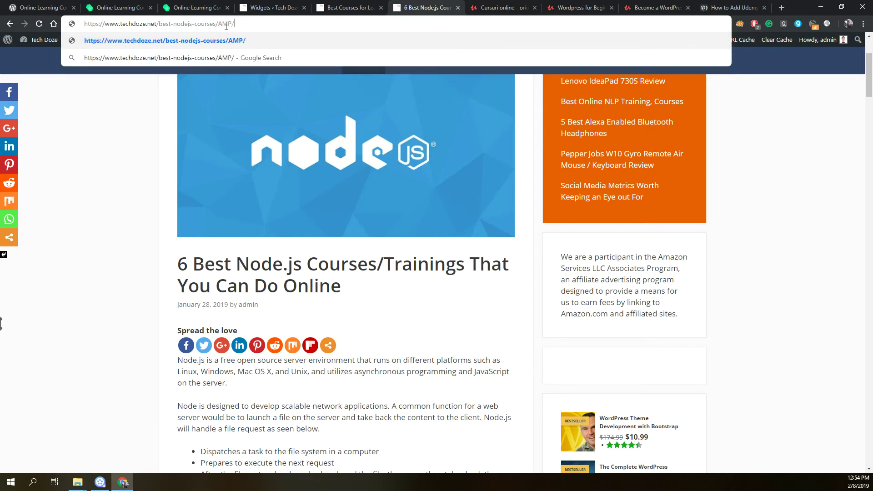
{"action": "key", "text": "Return"}
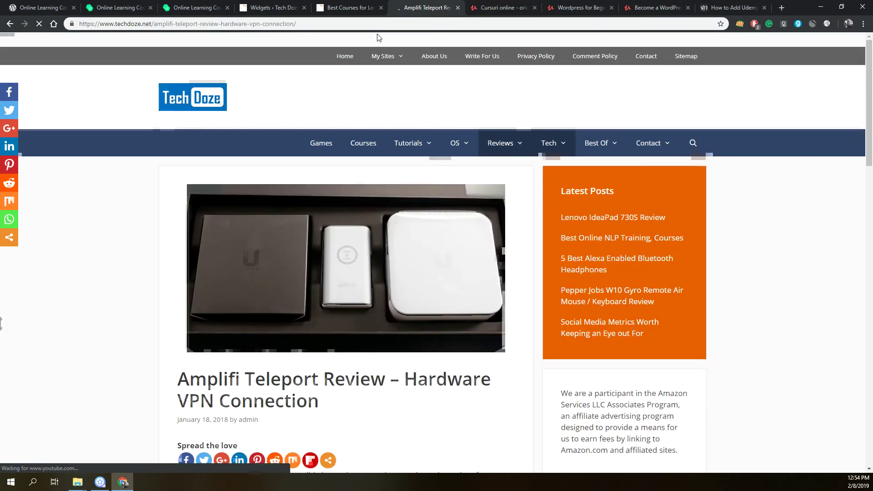
{"action": "scroll", "coordinate": [425, 94], "scroll_direction": "down", "scroll_amount": 2}
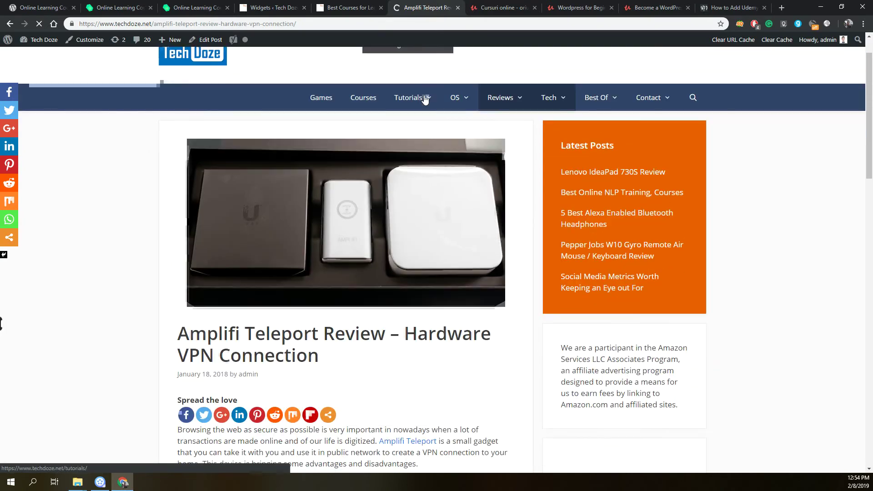
{"action": "scroll", "coordinate": [351, 155], "scroll_direction": "up", "scroll_amount": 2}
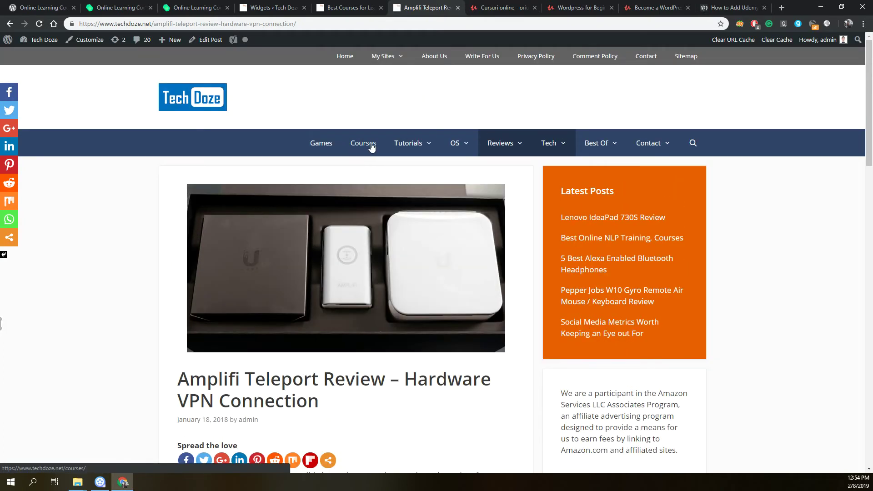
Open the NLP post from Courses and load its AMP version by appending amp/
{"action": "left_click", "coordinate": [366, 145]}
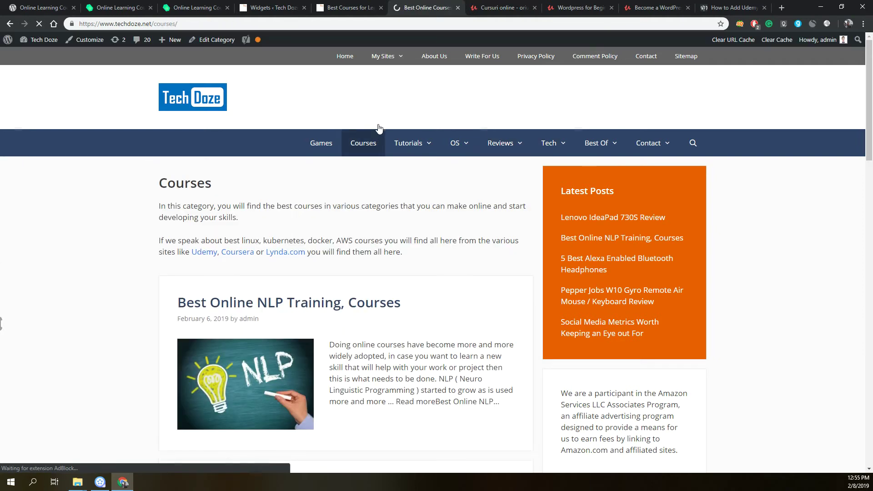
{"action": "scroll", "coordinate": [355, 181], "scroll_direction": "down", "scroll_amount": 2}
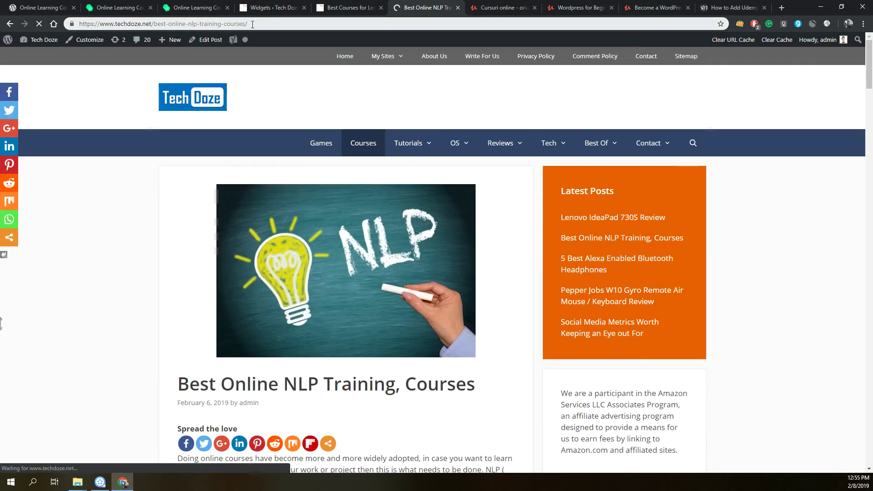
{"action": "left_click", "coordinate": [253, 24]}
{"action": "left_click", "coordinate": [267, 22]}
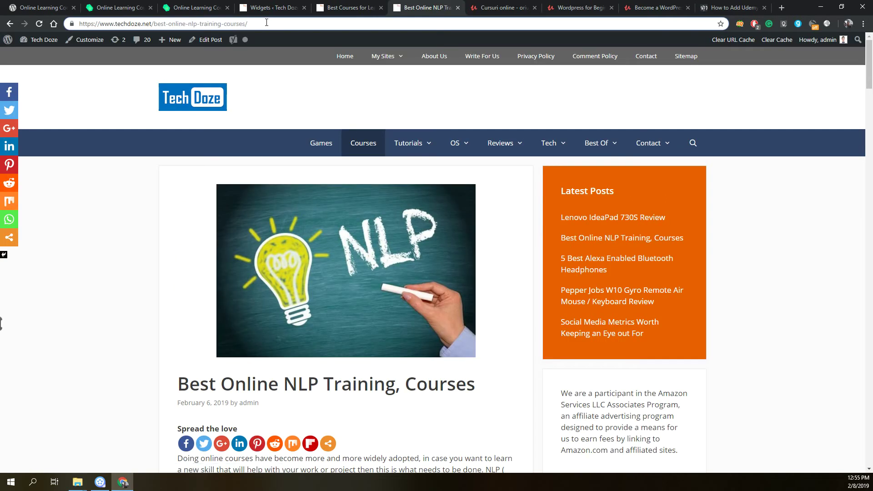
{"action": "type", "text": "amp/"}
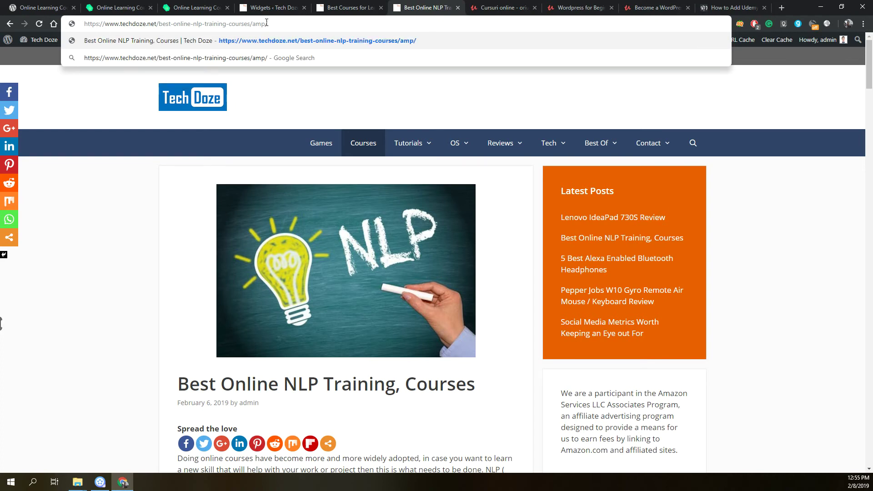
{"action": "key", "text": "Return"}
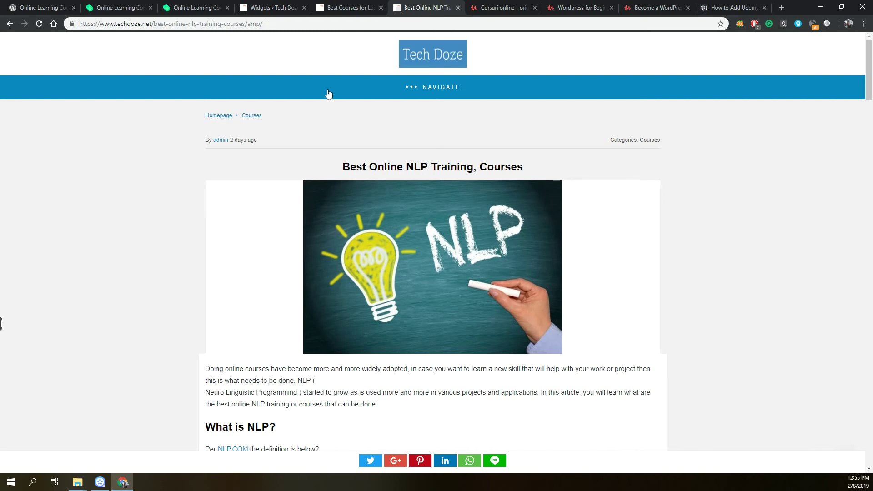
Scroll to the Natural Language Processing with Deep Learning in Python course card ($11.99)
{"action": "scroll", "coordinate": [406, 141], "scroll_direction": "down", "scroll_amount": 3}
{"action": "scroll", "coordinate": [406, 142], "scroll_direction": "down", "scroll_amount": 10}
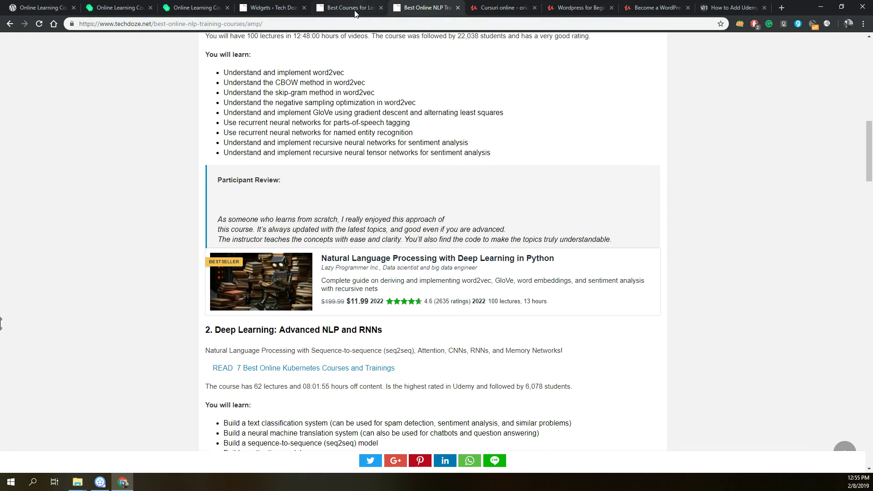
Switch to the How to Add Udemy Courses post preview and browse its features and discount codes
{"action": "left_click", "coordinate": [727, 8]}
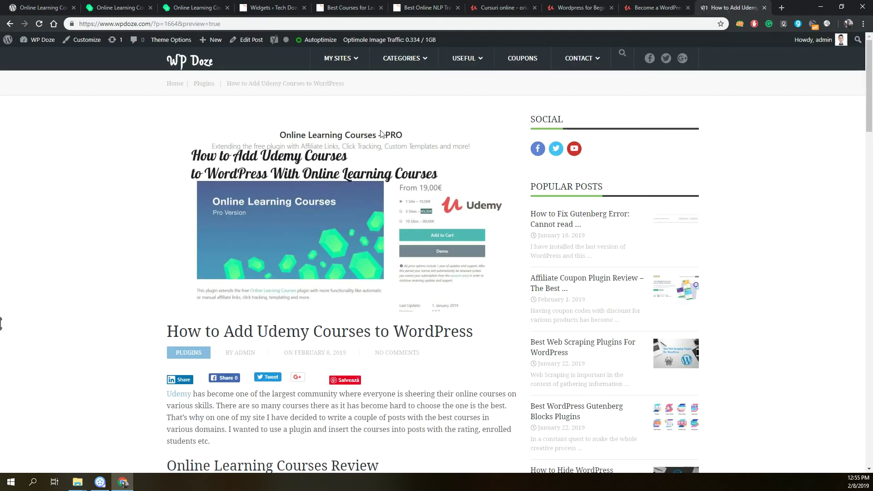
{"action": "scroll", "coordinate": [381, 134], "scroll_direction": "down", "scroll_amount": 3}
{"action": "scroll", "coordinate": [380, 131], "scroll_direction": "down", "scroll_amount": 20}
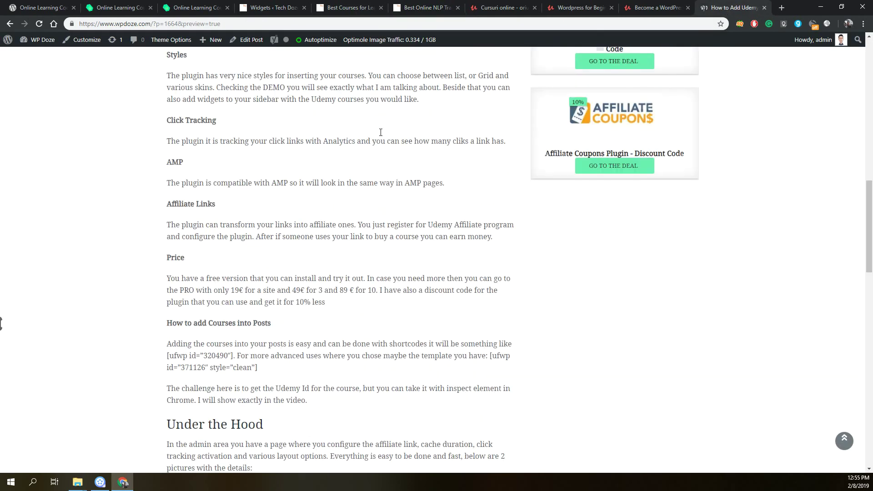
{"action": "scroll", "coordinate": [377, 132], "scroll_direction": "down", "scroll_amount": 2}
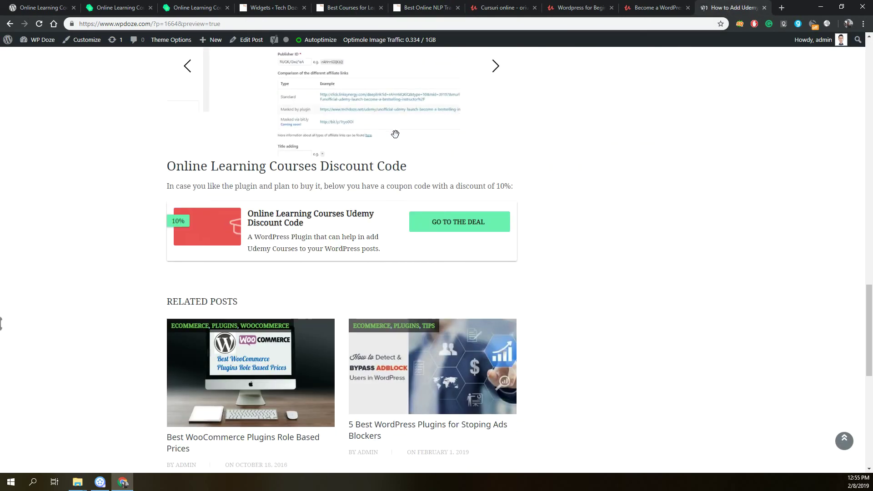
{"action": "scroll", "coordinate": [395, 133], "scroll_direction": "up", "scroll_amount": 4}
{"action": "scroll", "coordinate": [396, 135], "scroll_direction": "down", "scroll_amount": 3}
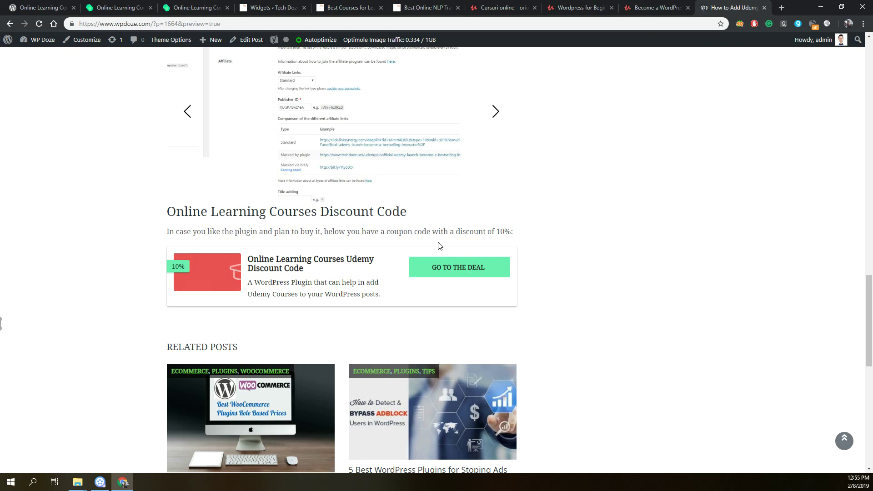
{"action": "scroll", "coordinate": [494, 191], "scroll_direction": "up", "scroll_amount": 3}
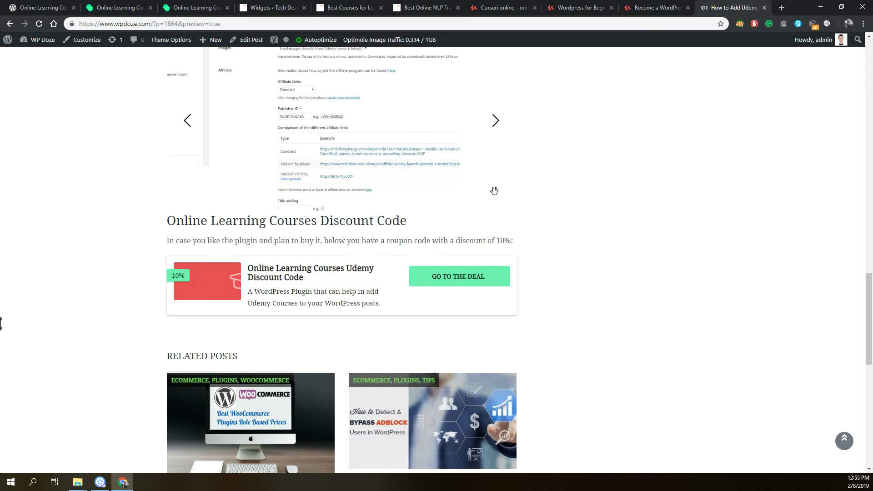
{"action": "scroll", "coordinate": [495, 196], "scroll_direction": "up", "scroll_amount": 13}
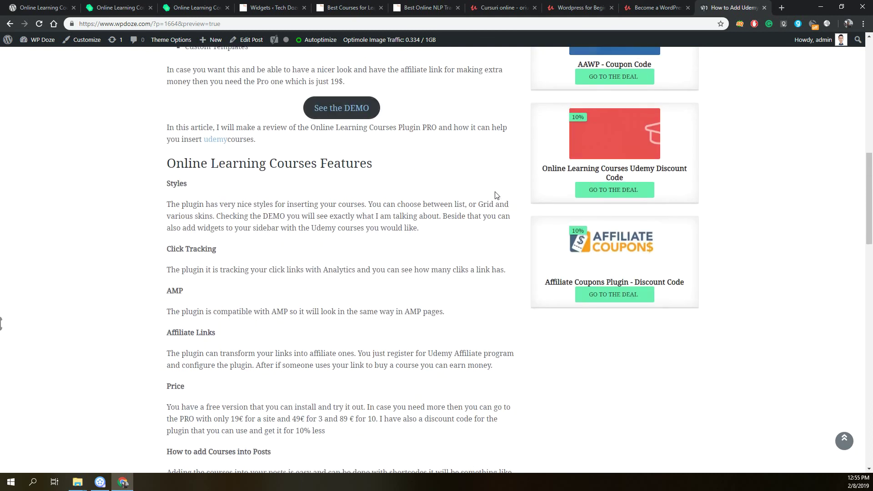